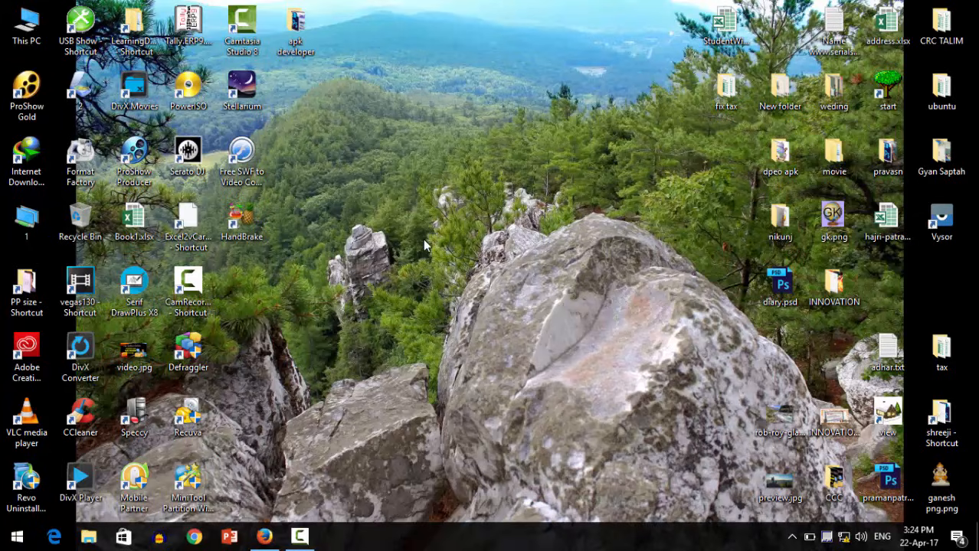
pyautogui.click(194, 537)
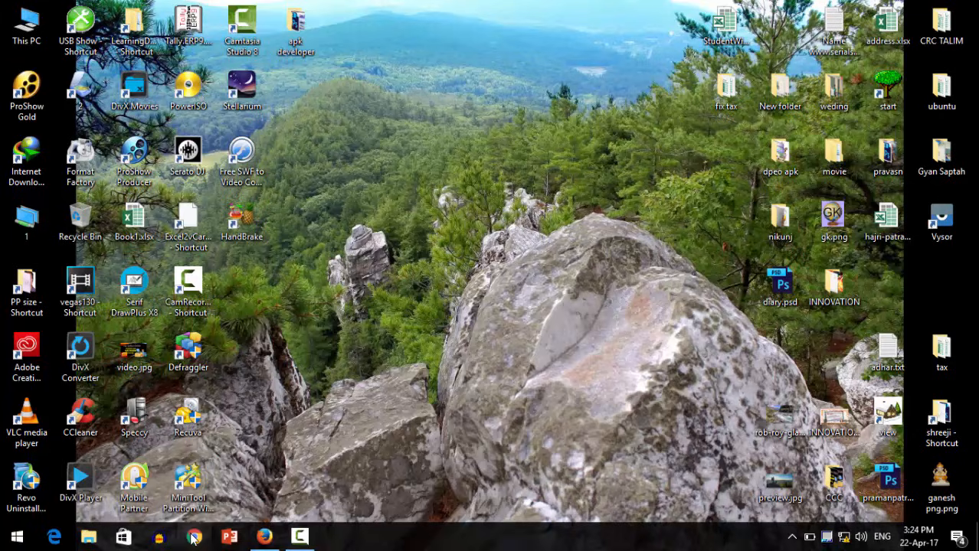
pyautogui.rightClick(425, 237)
pyautogui.click(456, 272)
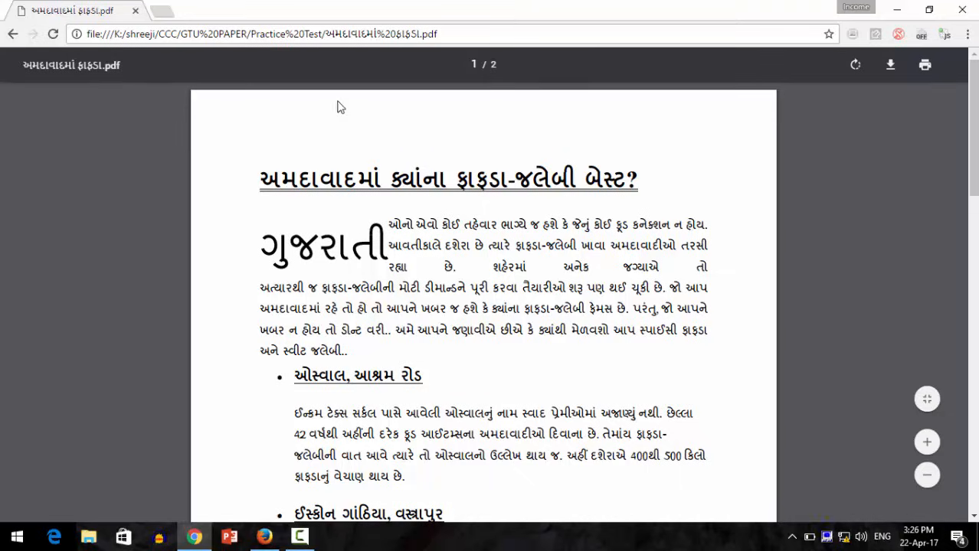
# Minimize the PDF window, launch Word by running winword, and create a blank document
pyautogui.click(898, 11)
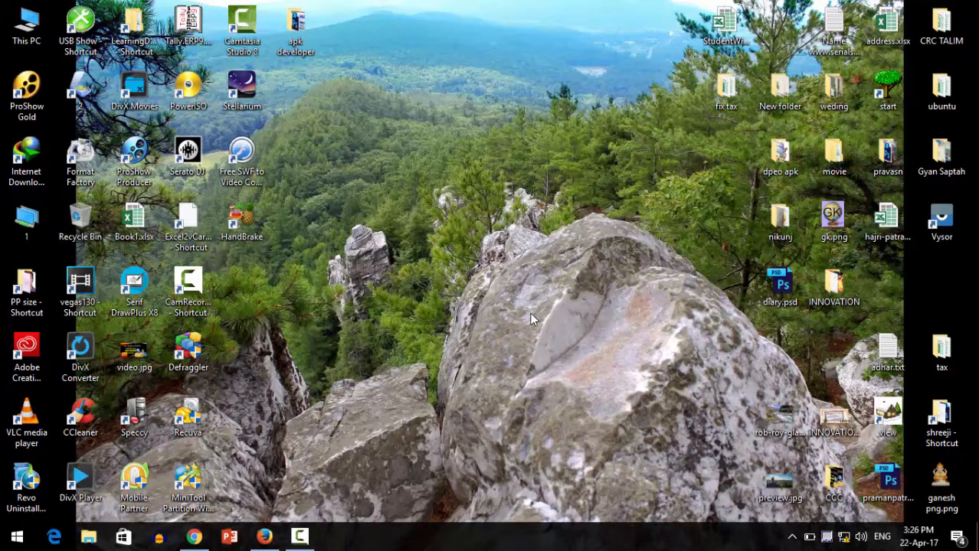
pyautogui.press('super+r')
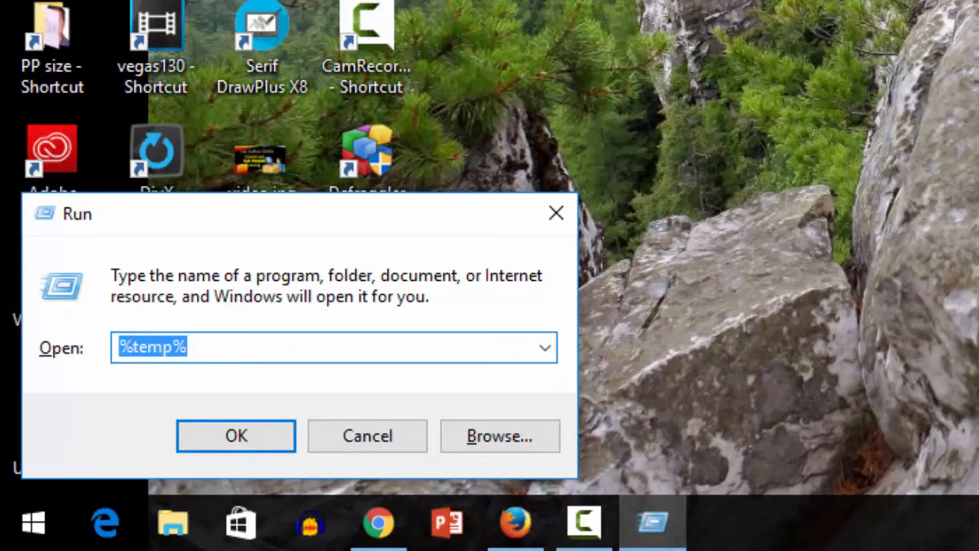
pyautogui.write('winwor')
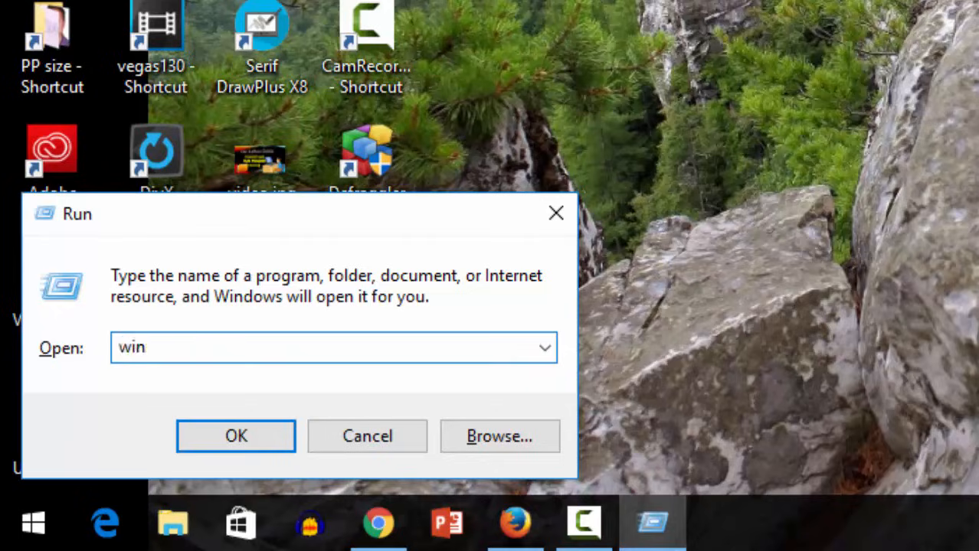
pyautogui.write('d')
pyautogui.press('Return')
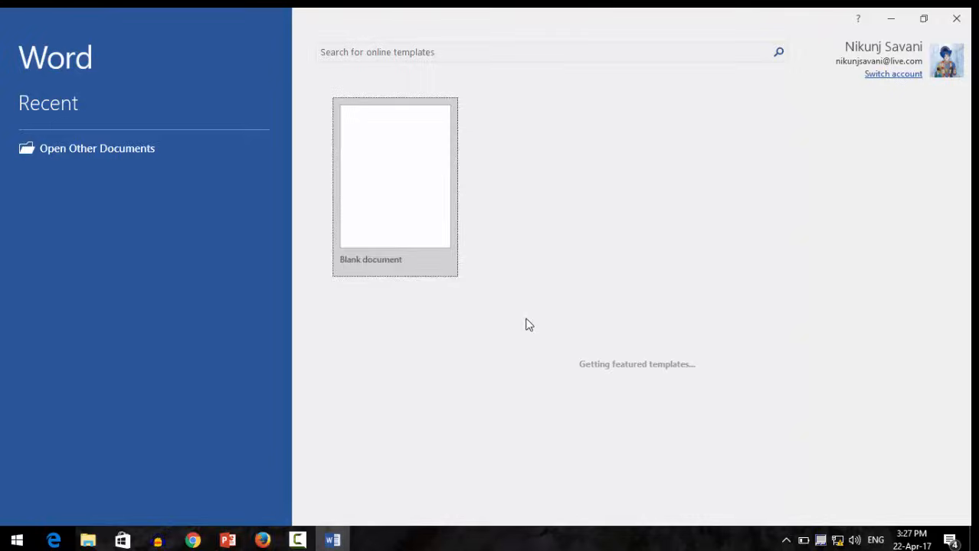
pyautogui.click(378, 163)
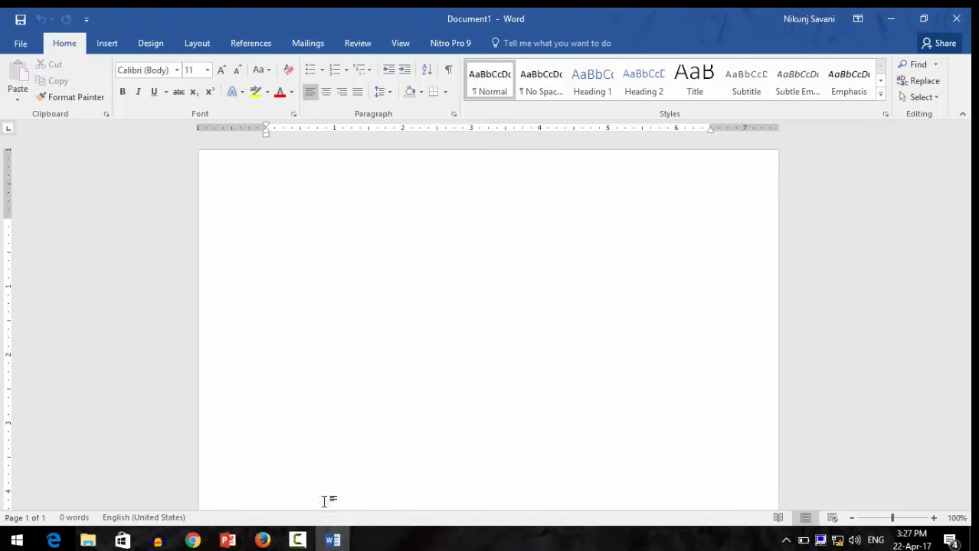
# Bring the Gujarati practice PDF back up in Chrome and arrange the Chrome and Word windows stacked
pyautogui.click(192, 541)
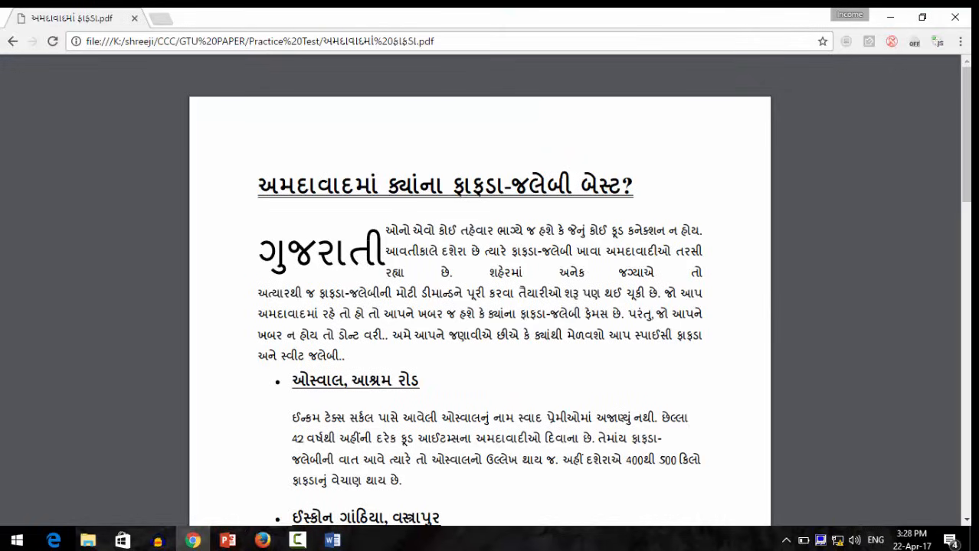
pyautogui.rightClick(490, 546)
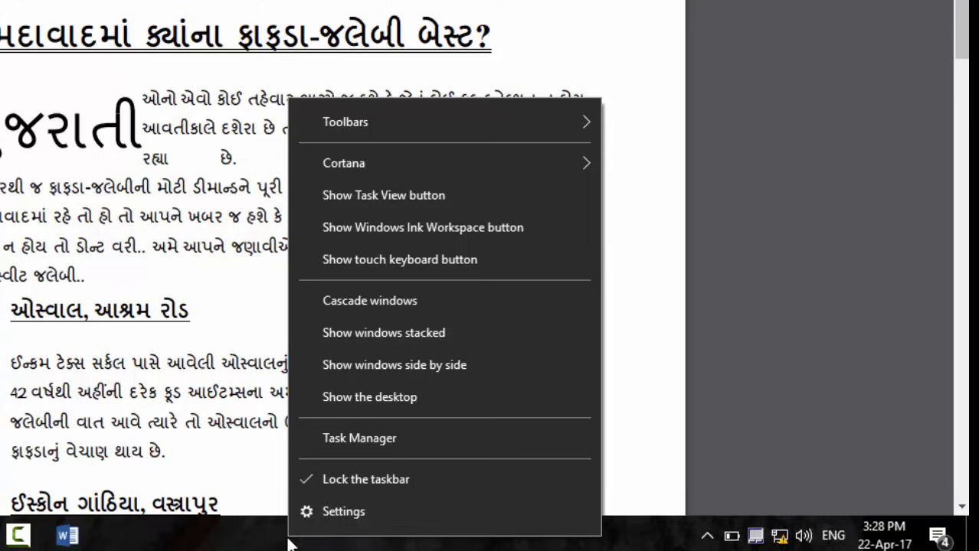
pyautogui.click(354, 349)
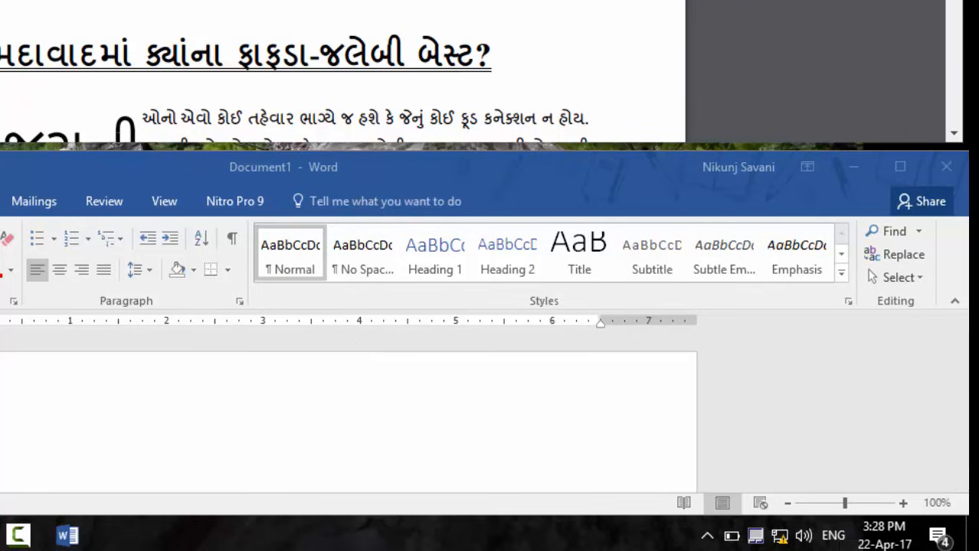
pyautogui.rightClick(314, 533)
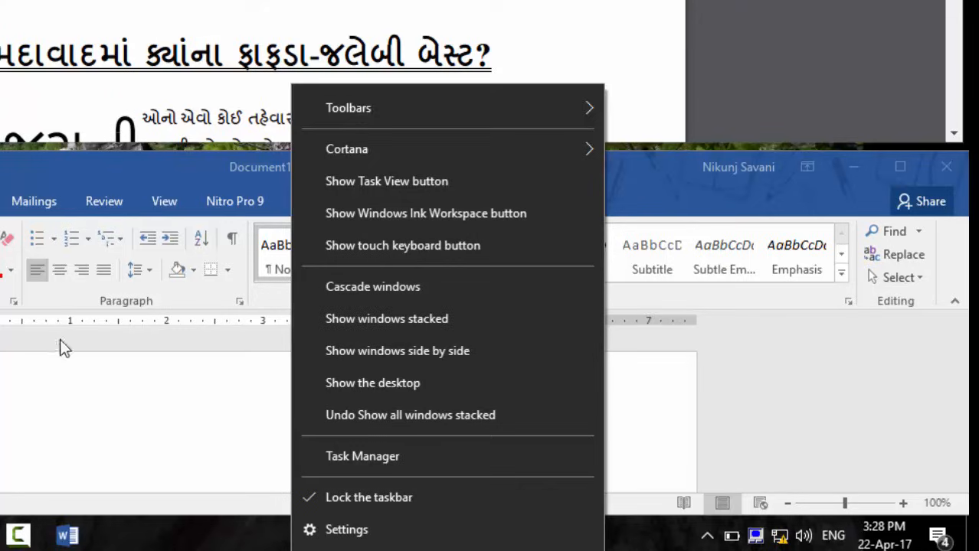
pyautogui.click(59, 385)
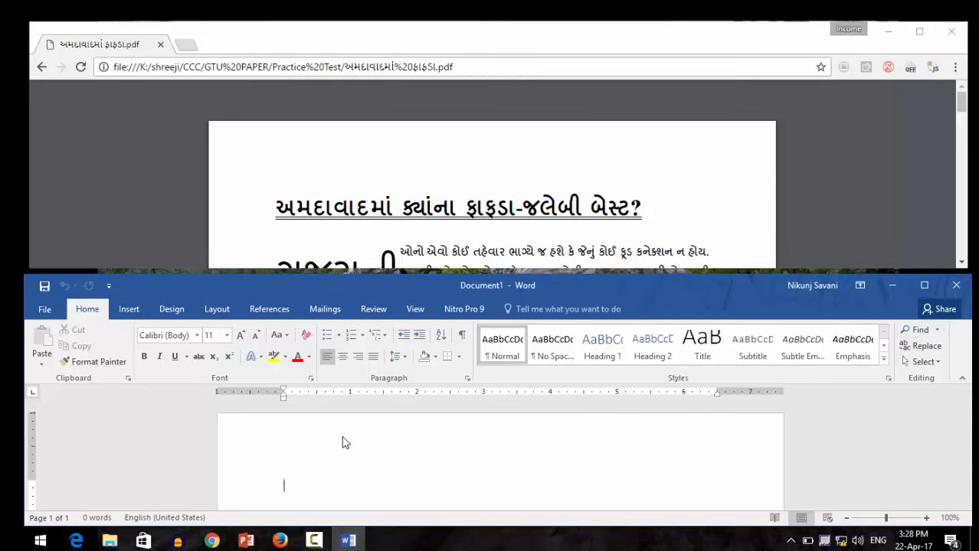
pyautogui.write('nink ')
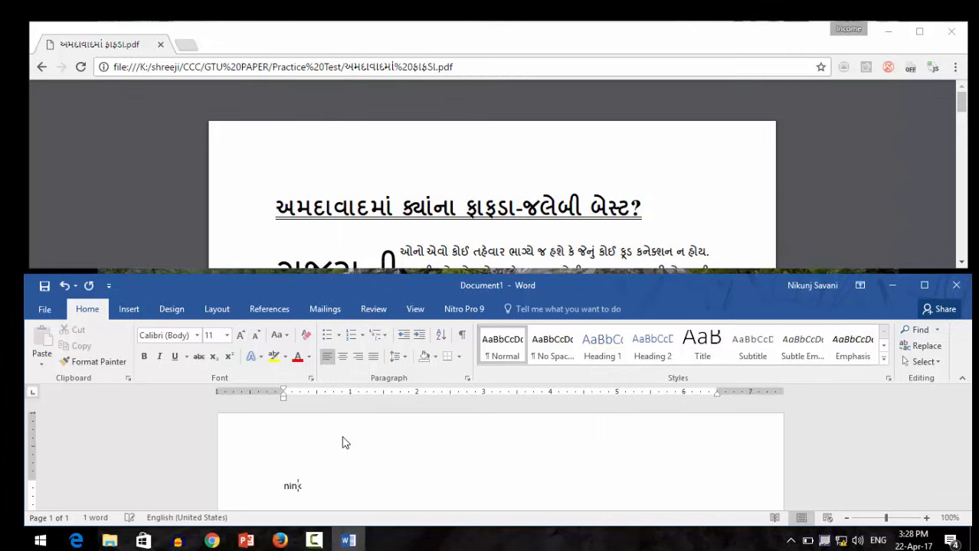
pyautogui.write('nkkk')
pyautogui.press('BackSpace')
pyautogui.press('BackSpace')
pyautogui.press('BackSpace')
pyautogui.press('BackSpace')
pyautogui.press('BackSpace')
pyautogui.press('BackSpace')
pyautogui.press('BackSpace')
pyautogui.press('BackSpace')
pyautogui.press('BackSpace')
# Switch the input language to Gujarati and enter a first name followed by a filler word as a sample line in the Word document
pyautogui.hotkey('alt', 'shift')
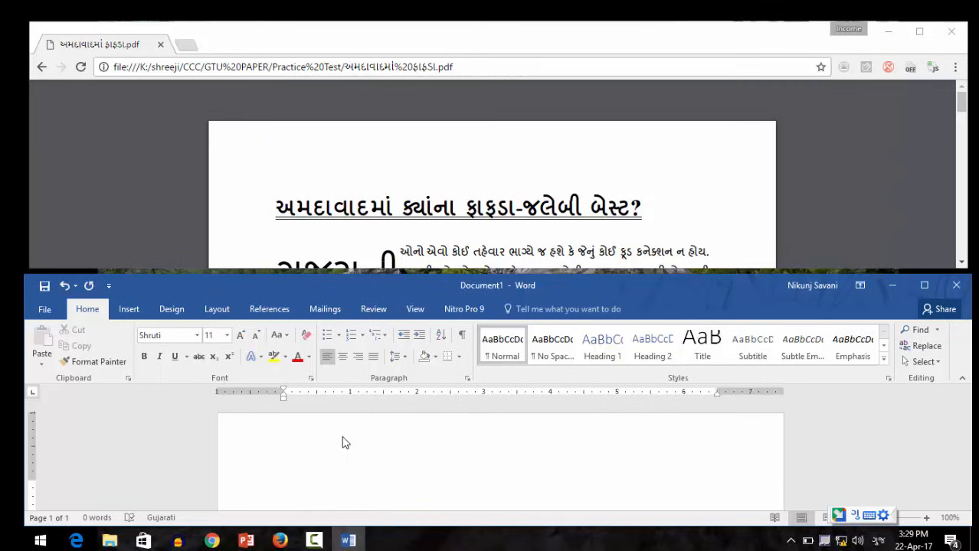
pyautogui.write('નિકુંજ')
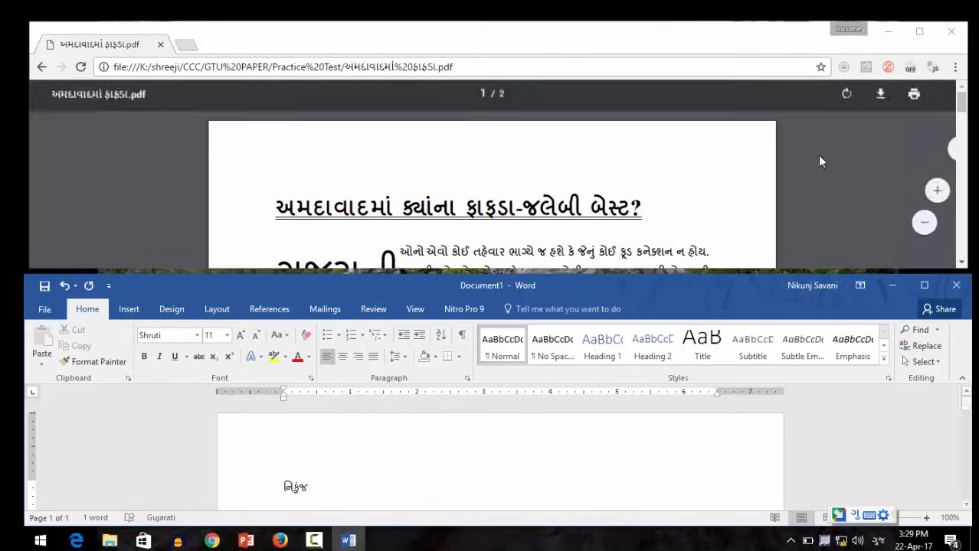
pyautogui.moveTo(963, 104); pyautogui.dragTo(967, 119)
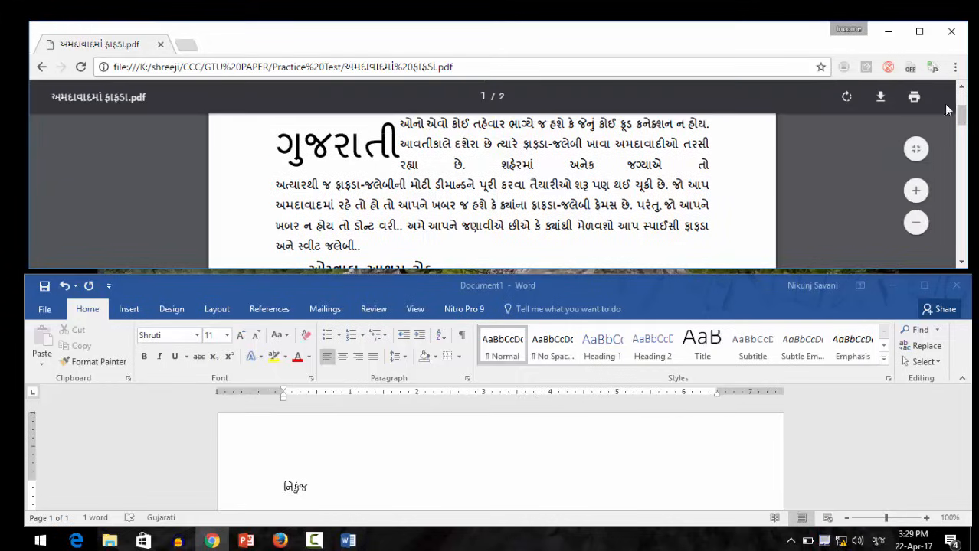
pyautogui.moveTo(967, 120); pyautogui.dragTo(963, 120)
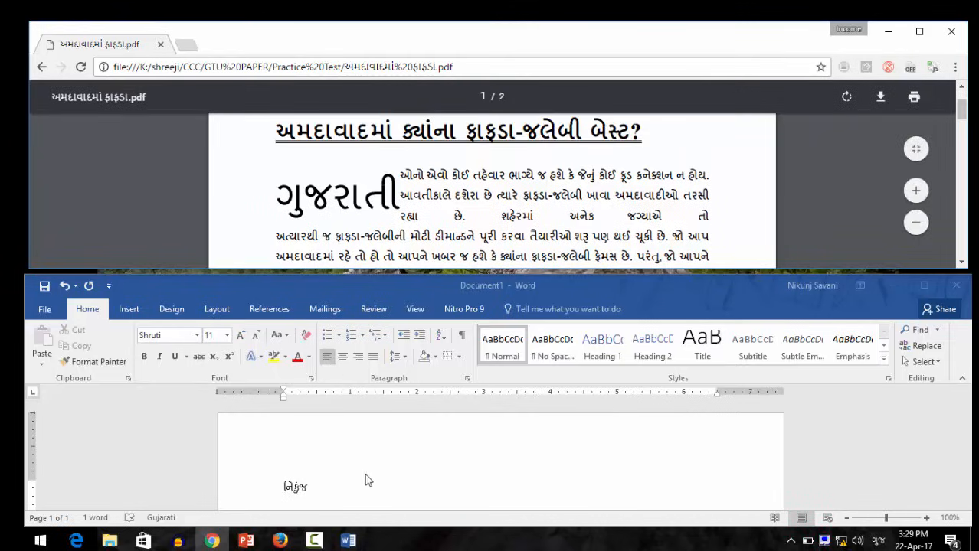
pyautogui.click(318, 492)
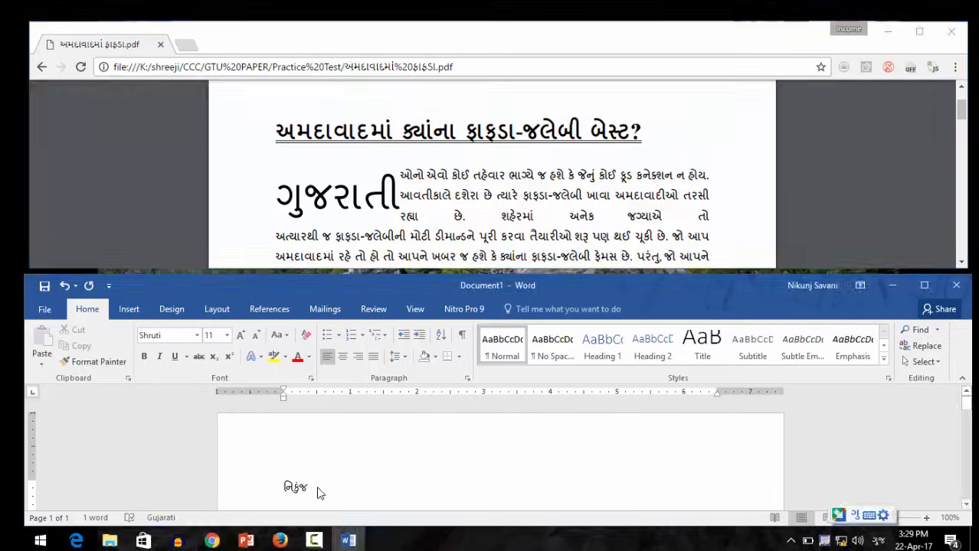
pyautogui.write('hghghj')
# Format the two-word Gujarati line at size 16 with bold and underline
pyautogui.moveTo(340, 490); pyautogui.dragTo(280, 487)
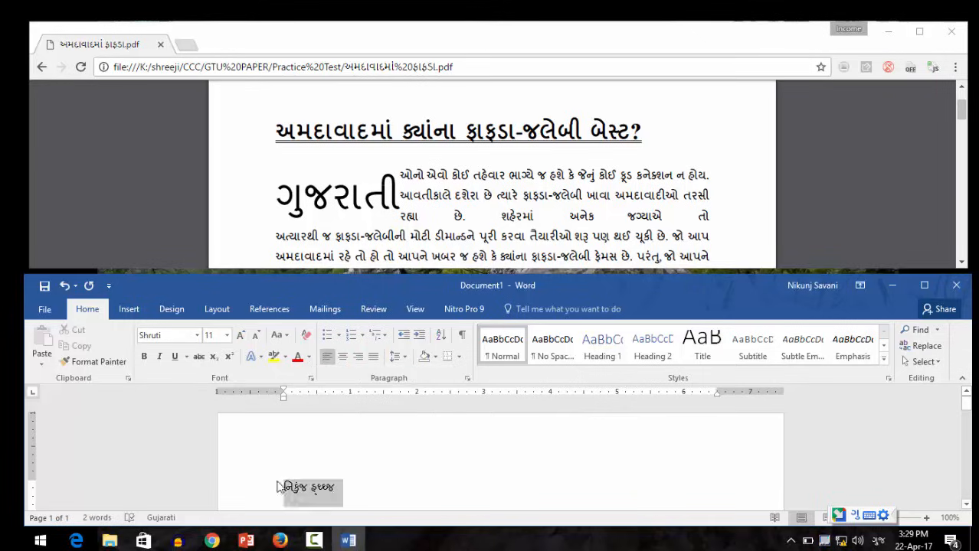
pyautogui.click(227, 335)
pyautogui.click(211, 201)
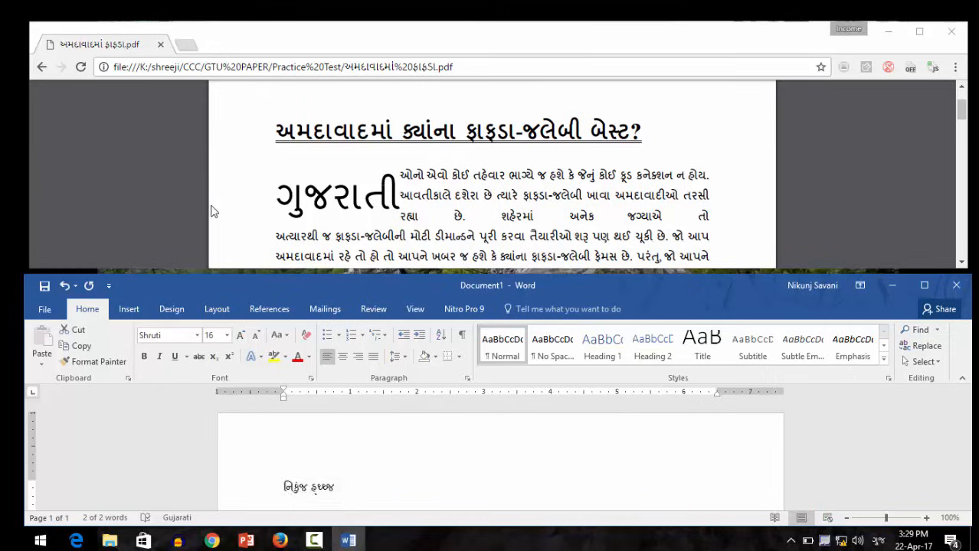
pyautogui.click(146, 358)
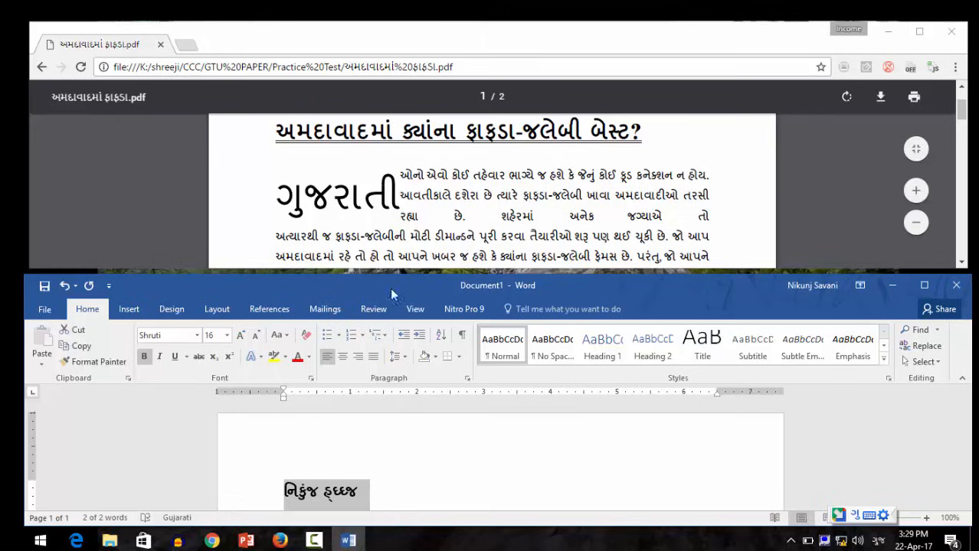
pyautogui.click(174, 357)
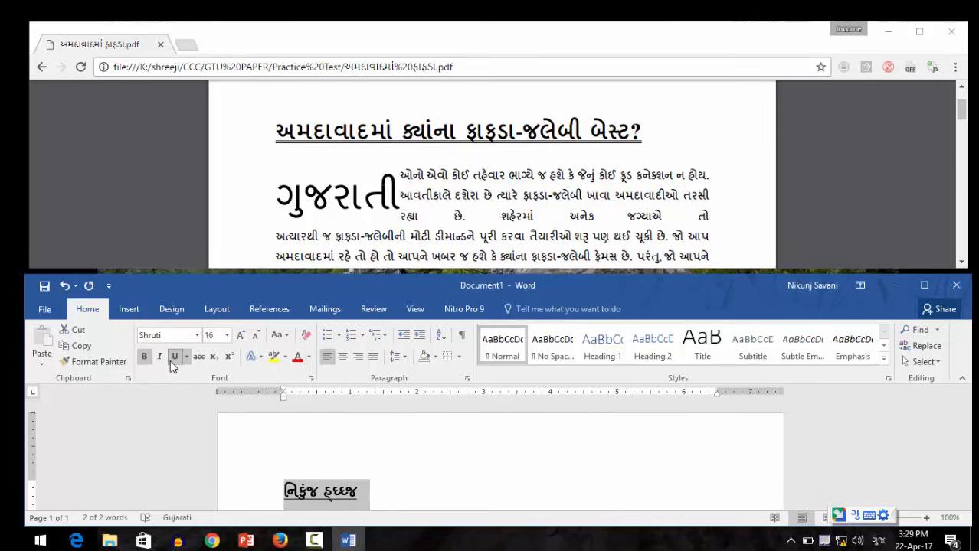
# Change the underline style of the Gujarati line to a double line in the Font dialog
pyautogui.hotkey('ctrl', 'd')
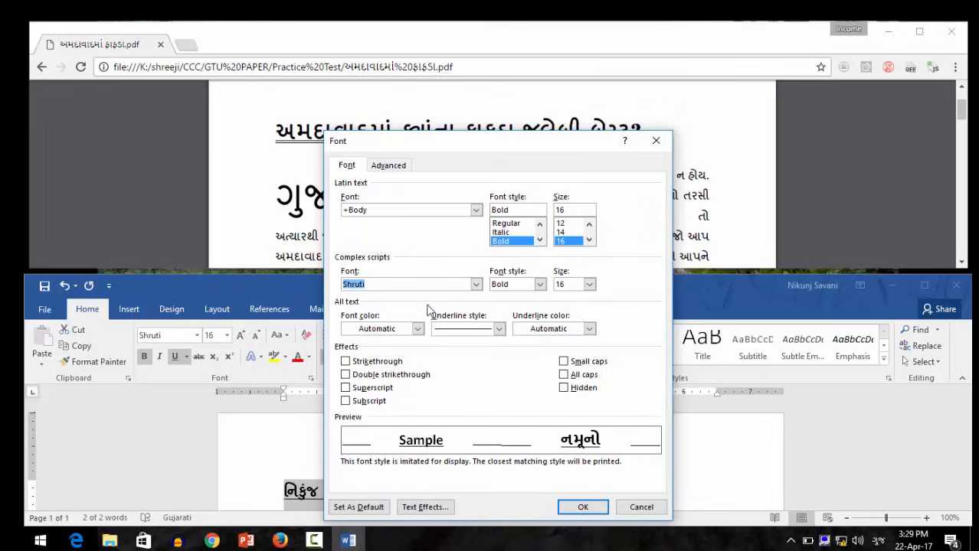
pyautogui.click(474, 331)
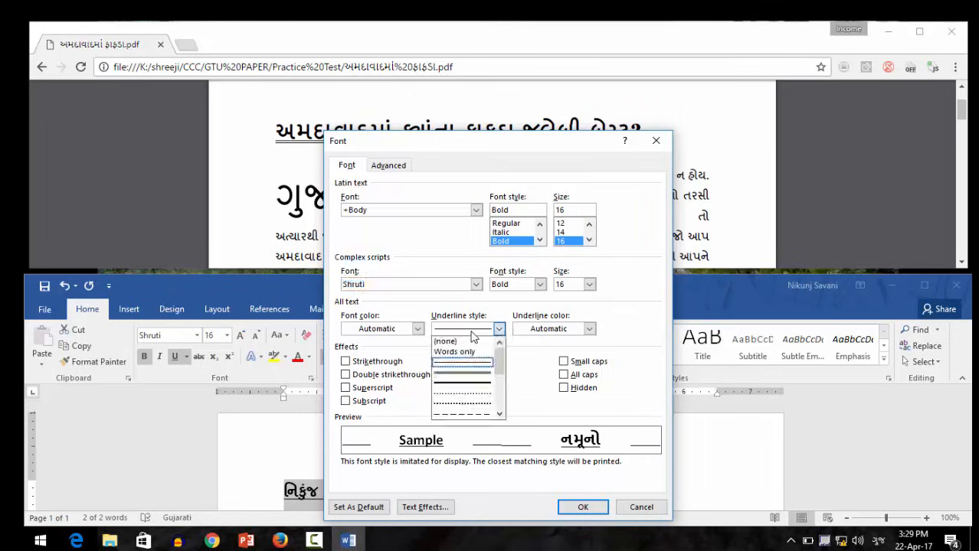
pyautogui.click(465, 380)
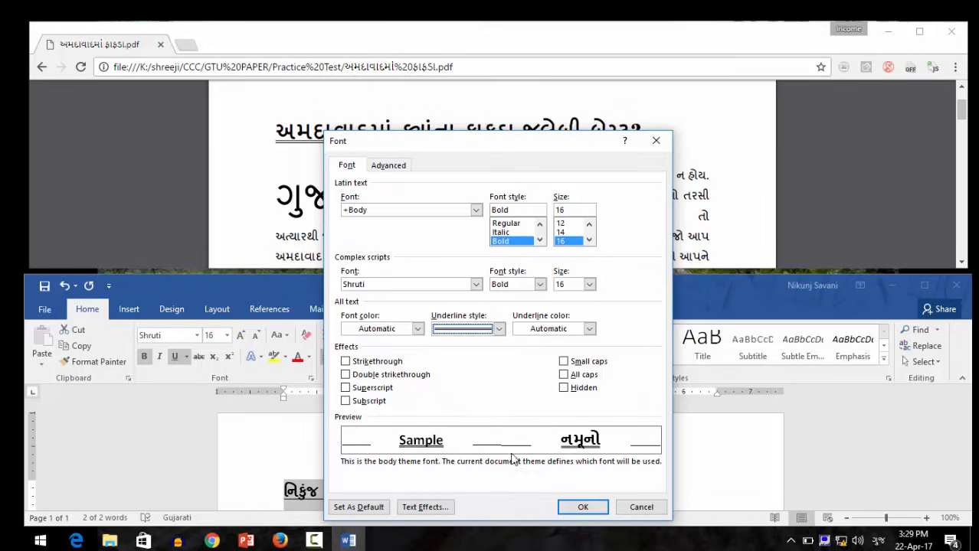
pyautogui.click(576, 505)
pyautogui.click(469, 475)
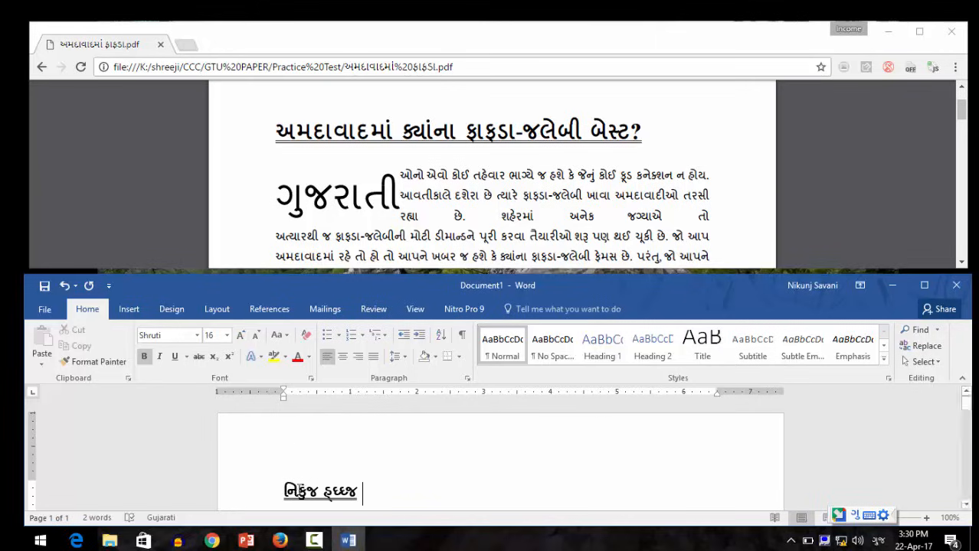
# Apply a drop cap in the Dropped position, three lines deep in the Shruti font, to the first letter of the Gujarati line
pyautogui.moveTo(294, 490); pyautogui.dragTo(287, 490)
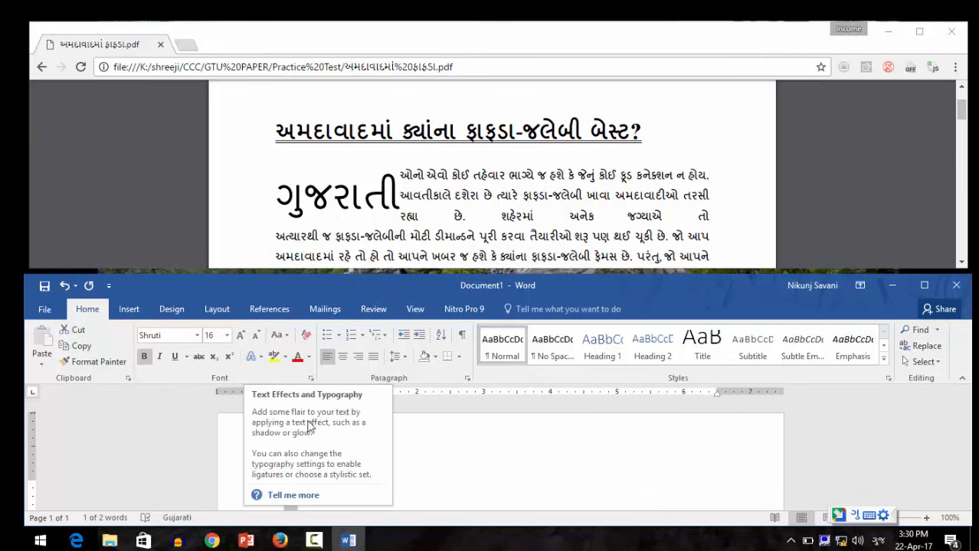
pyautogui.click(122, 307)
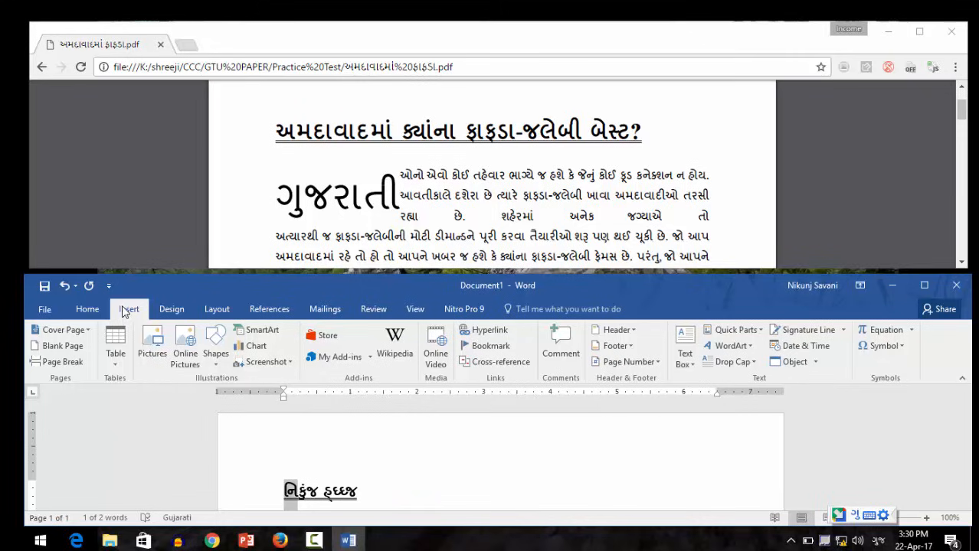
pyautogui.click(733, 363)
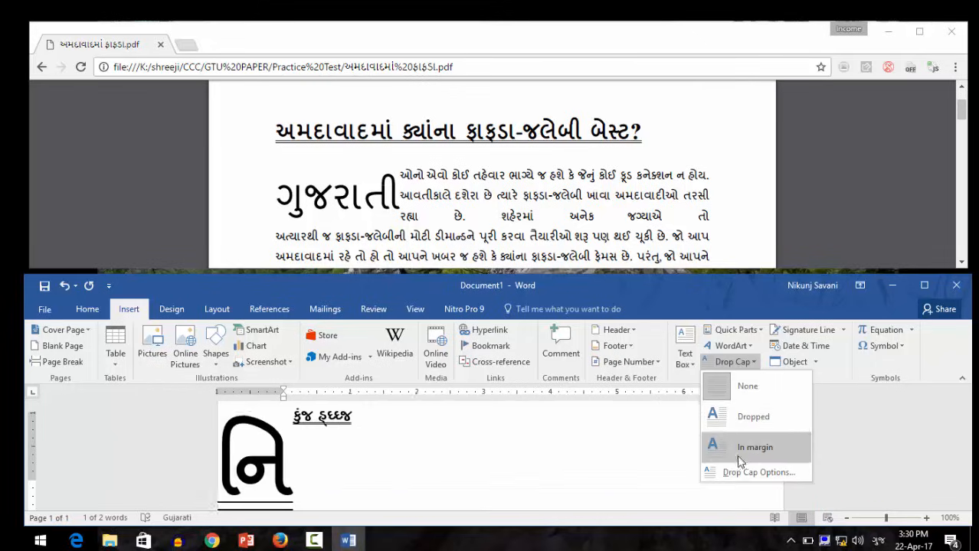
pyautogui.click(741, 481)
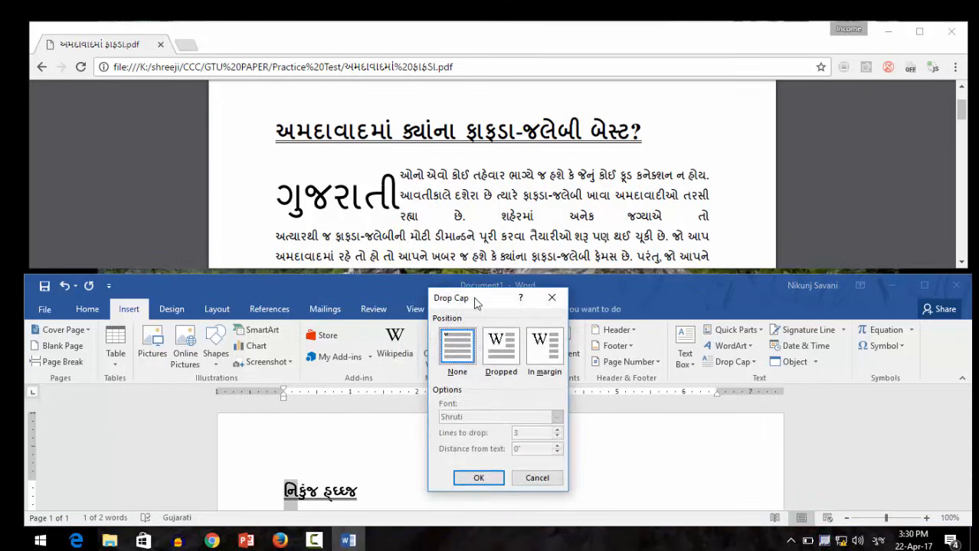
pyautogui.moveTo(475, 303); pyautogui.dragTo(398, 232)
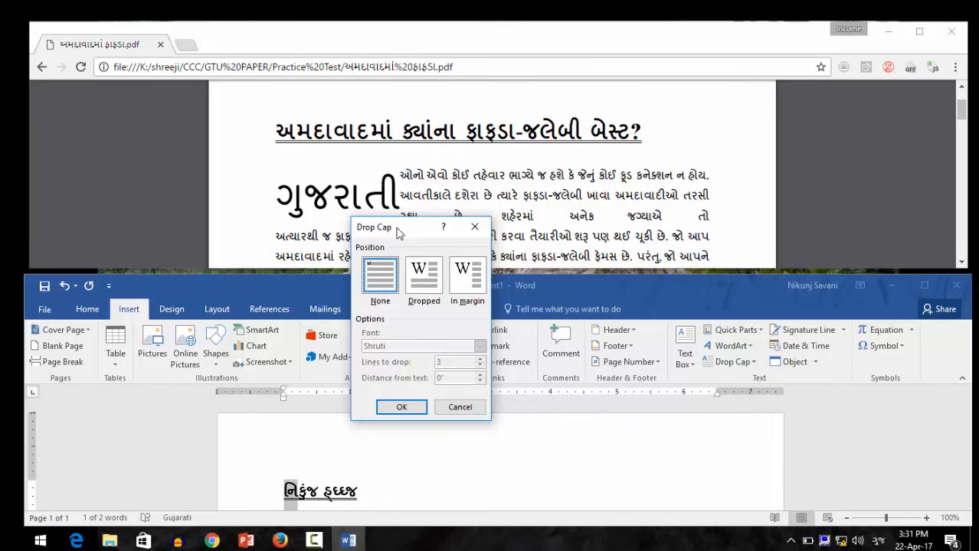
pyautogui.moveTo(399, 232); pyautogui.dragTo(398, 246)
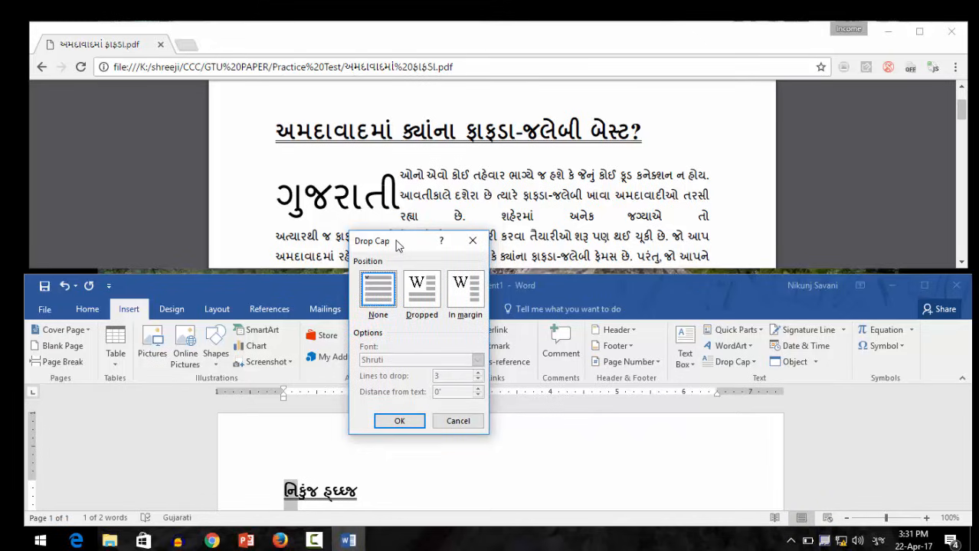
pyautogui.click(414, 296)
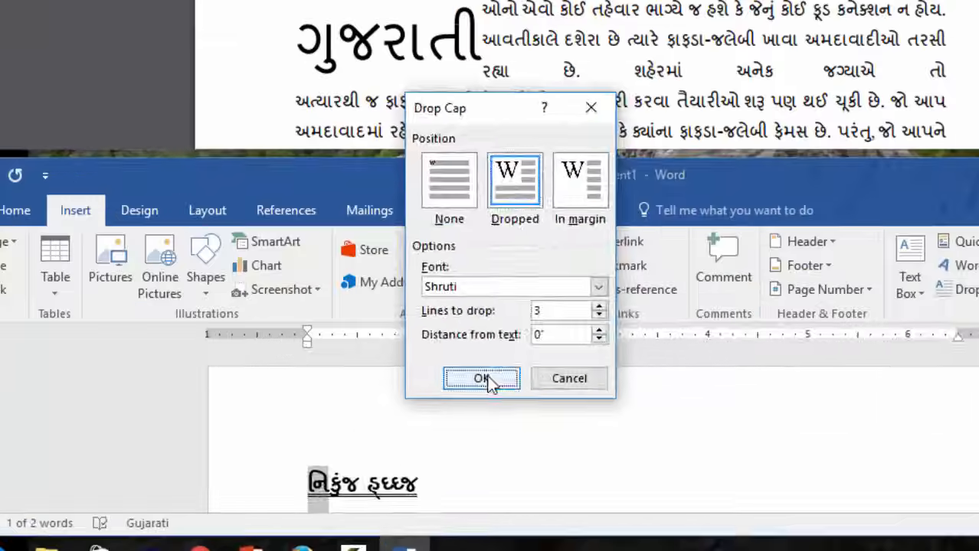
pyautogui.click(460, 390)
# Add two lines of Gujarati filler text beside the drop cap, transliterated from "hjgg" and "hggy"
pyautogui.click(452, 463)
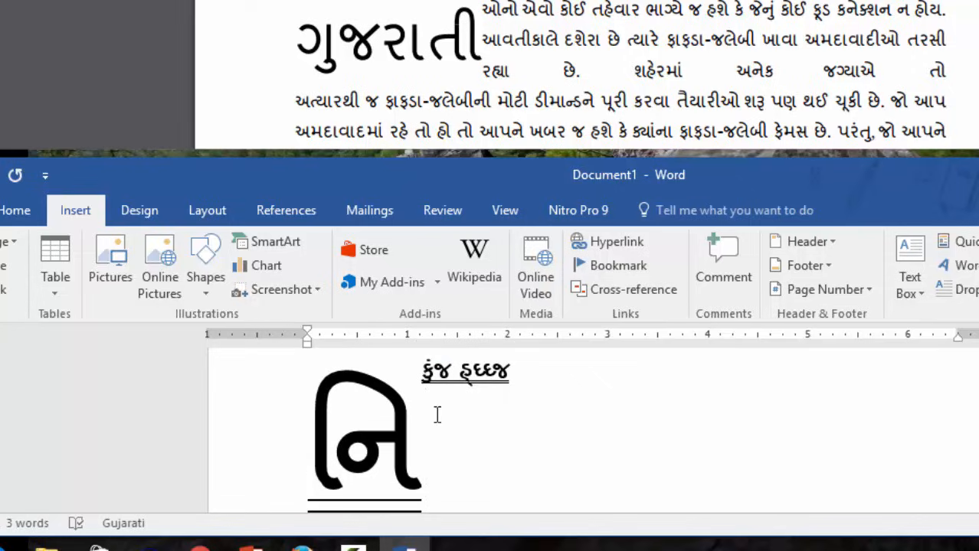
pyautogui.press('Return')
pyautogui.write('hjgg')
pyautogui.press('space')
pyautogui.press('Return')
pyautogui.write('hggy')
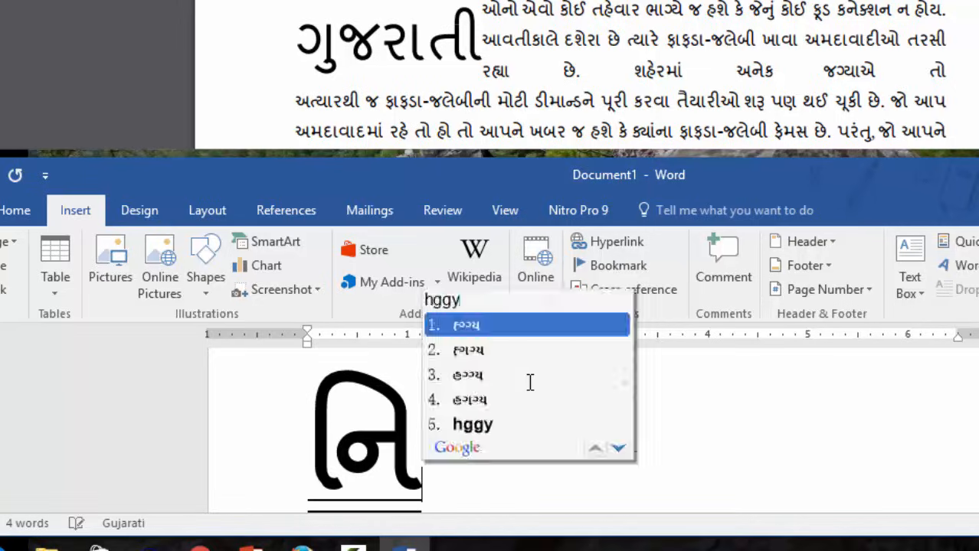
pyautogui.press('space')
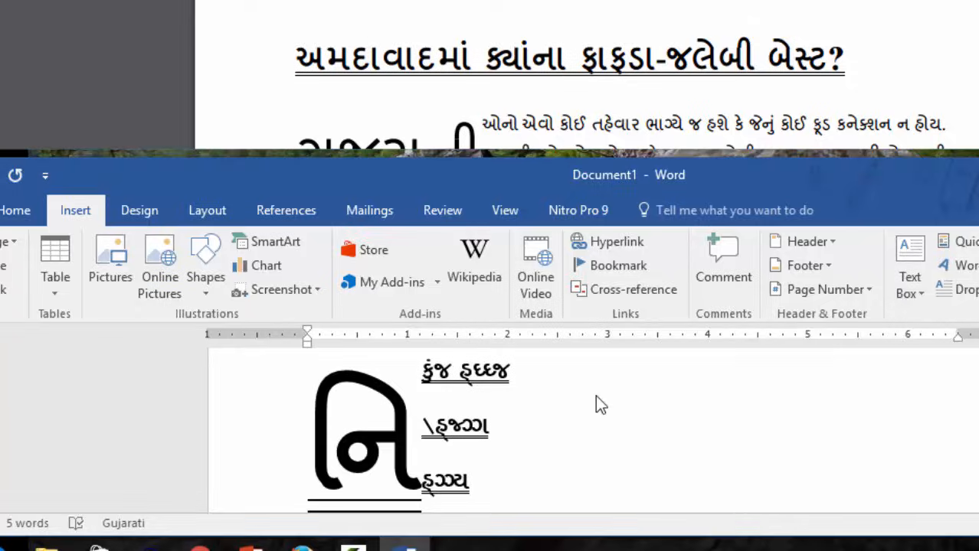
# Start saving the document and create a new folder on the Desktop named 1234 in Gujarati digits (૧૨૩૪)
pyautogui.hotkey('ctrl', 's')
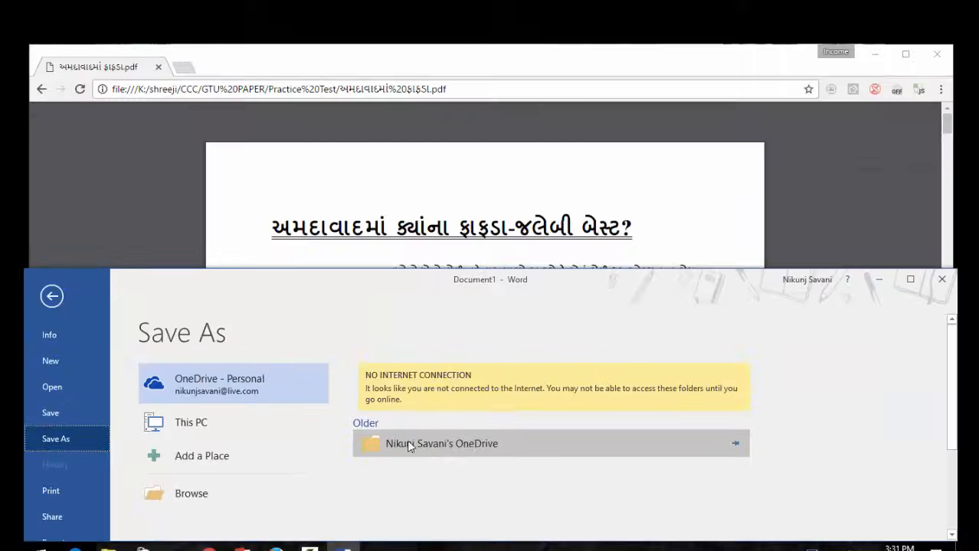
pyautogui.click(208, 502)
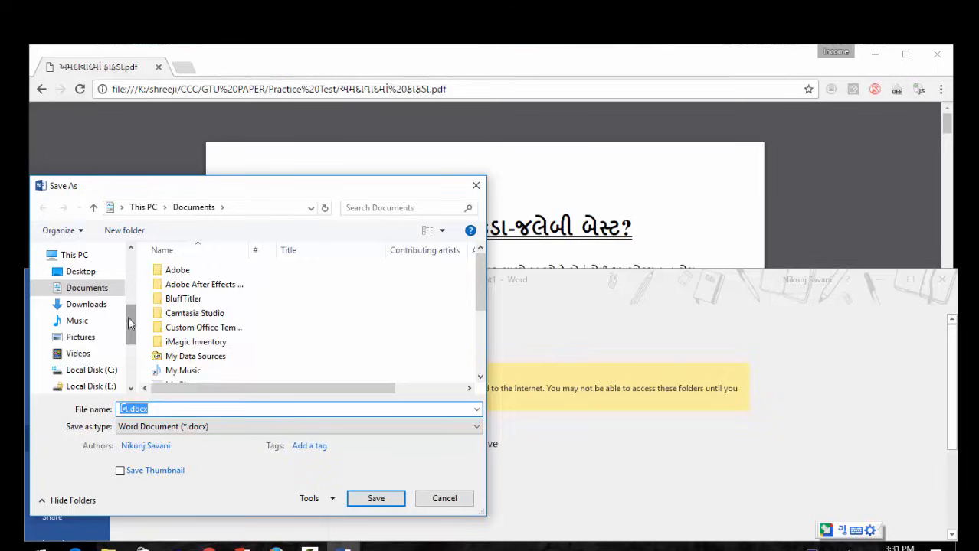
pyautogui.click(82, 272)
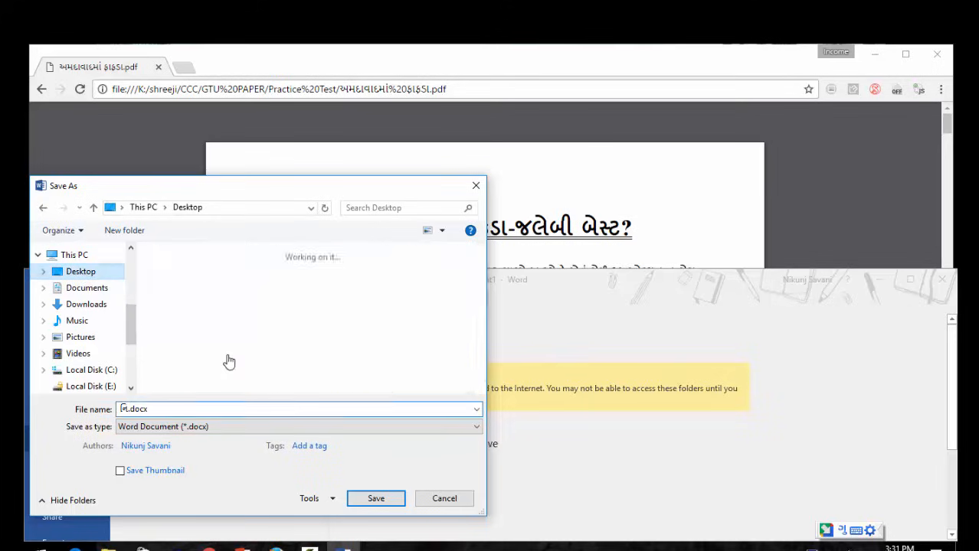
pyautogui.moveTo(480, 275); pyautogui.dragTo(470, 400)
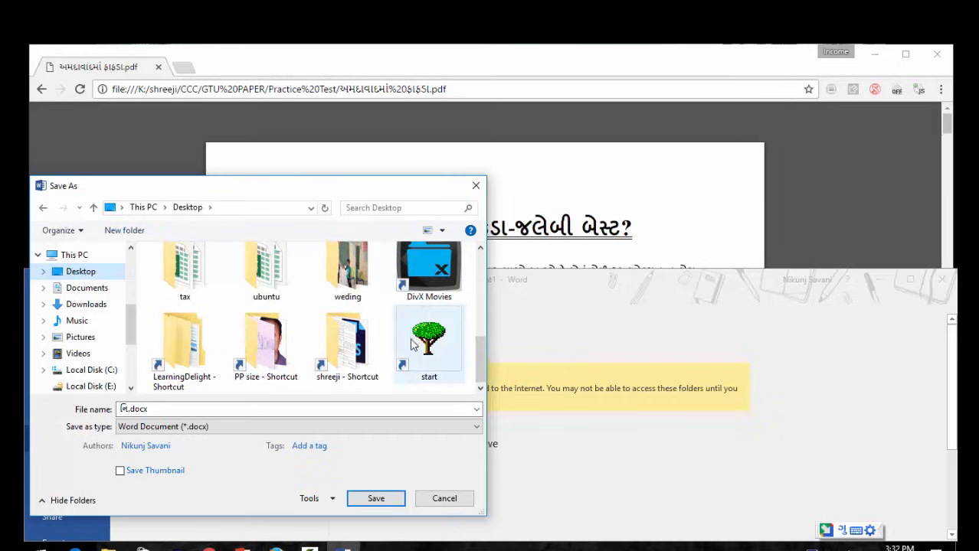
pyautogui.rightClick(354, 389)
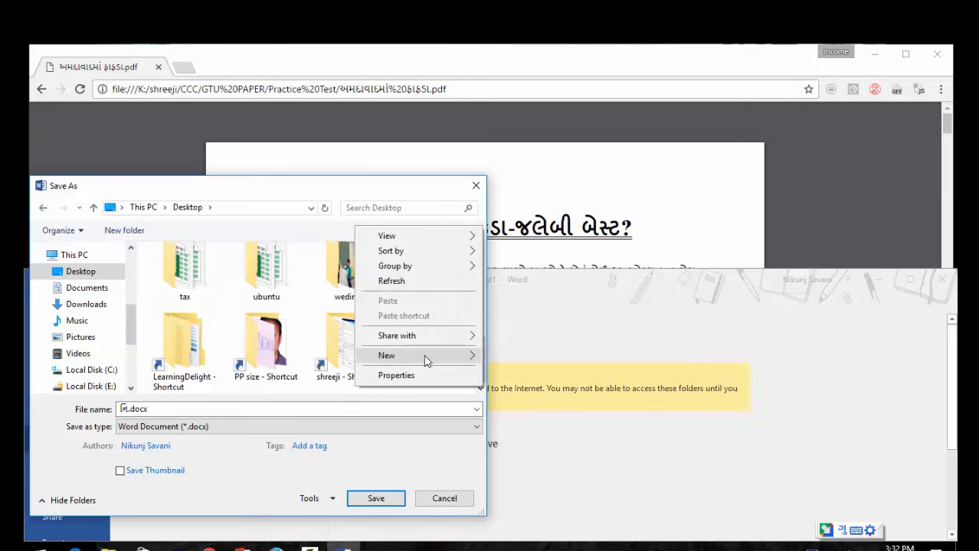
pyautogui.moveTo(426, 361)
pyautogui.click(503, 355)
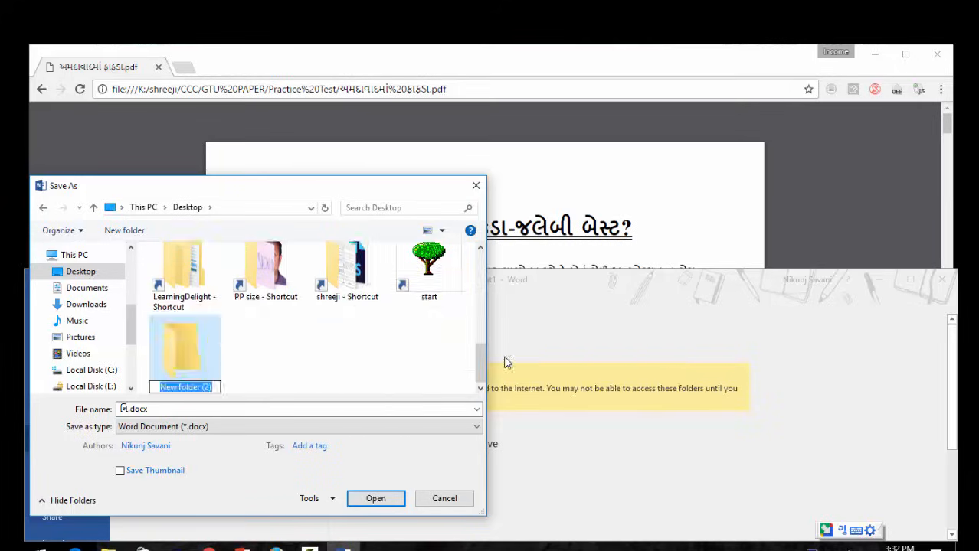
pyautogui.write('1234')
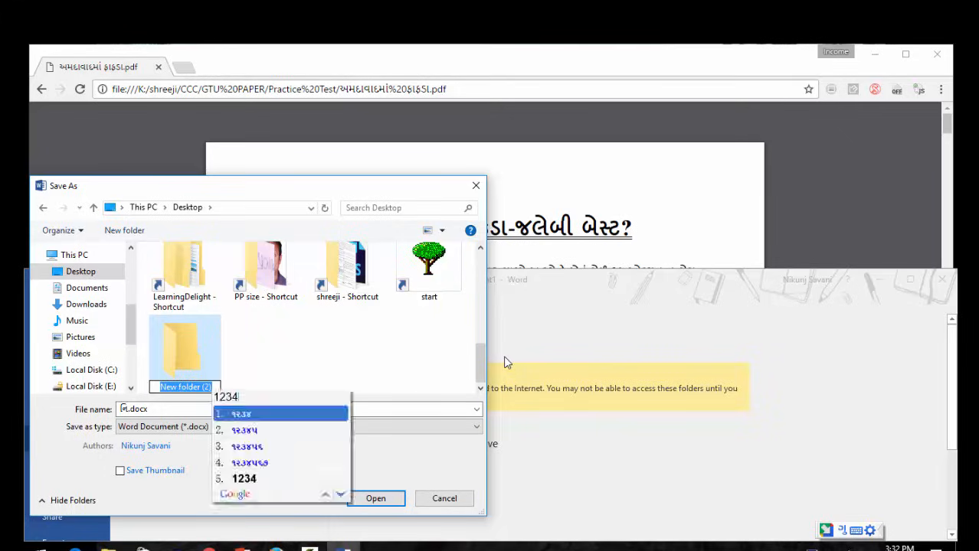
pyautogui.press('space')
pyautogui.press('Return')
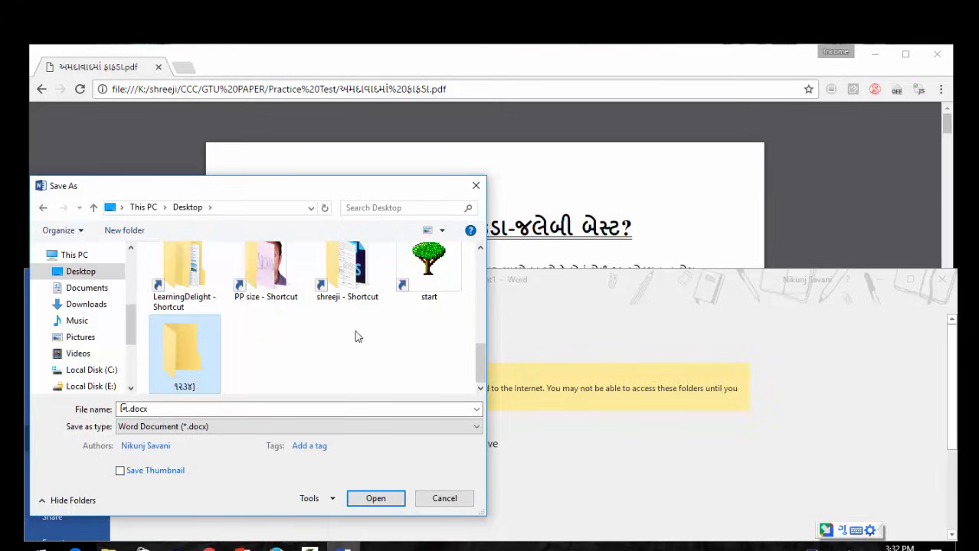
# Create a subfolder inside the ૧૨૩૪ folder, named with the person's first name in Gujarati
pyautogui.doubleClick(175, 345)
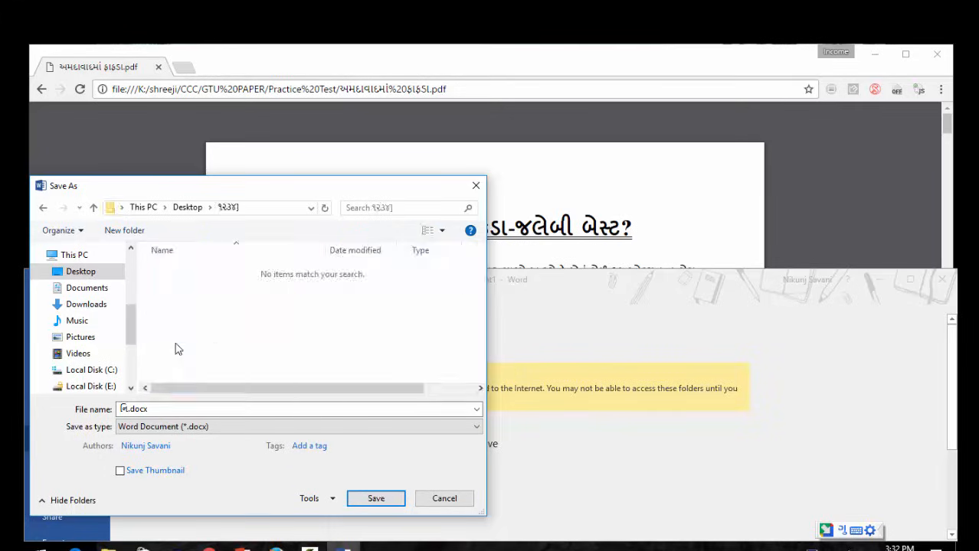
pyautogui.rightClick(175, 349)
pyautogui.moveTo(318, 491)
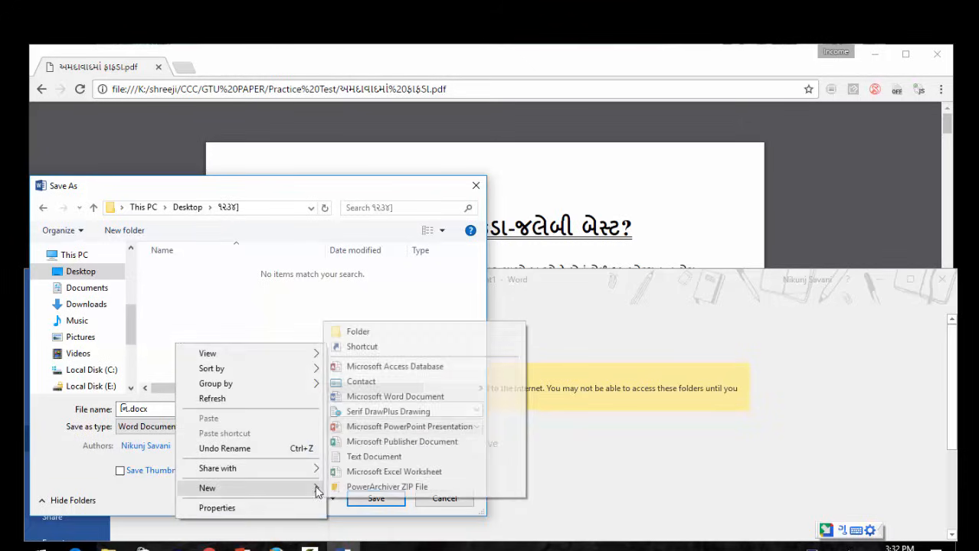
pyautogui.click(350, 333)
pyautogui.write('n')
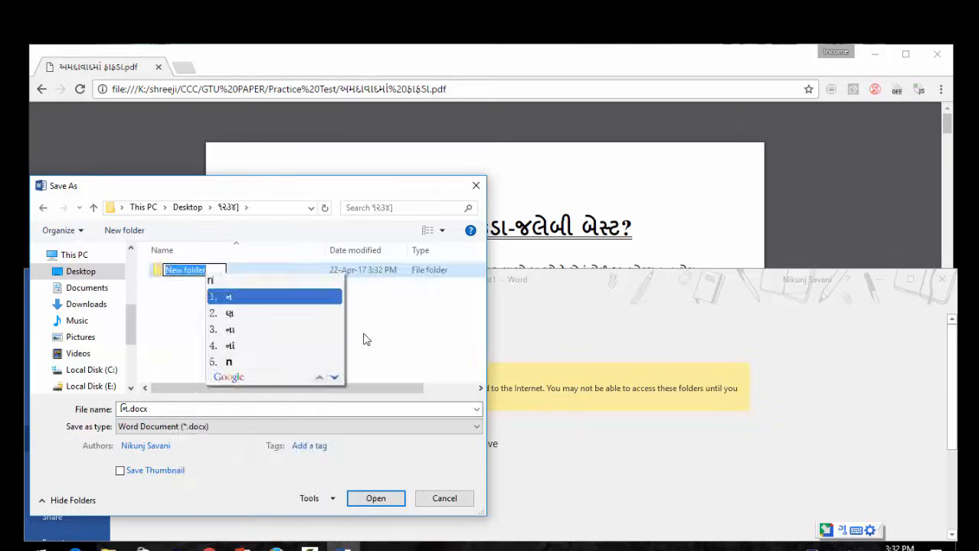
pyautogui.write('ikunj')
pyautogui.press('space')
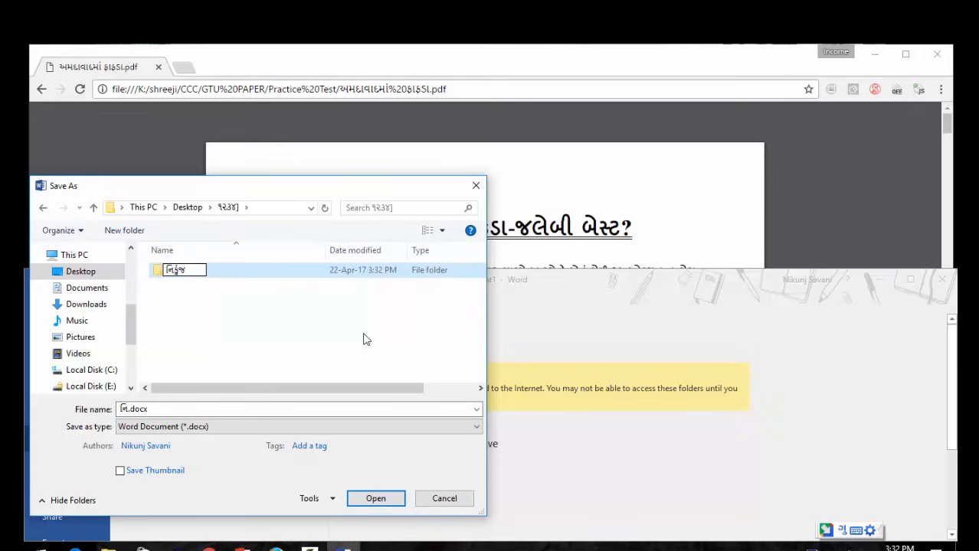
pyautogui.press('Return')
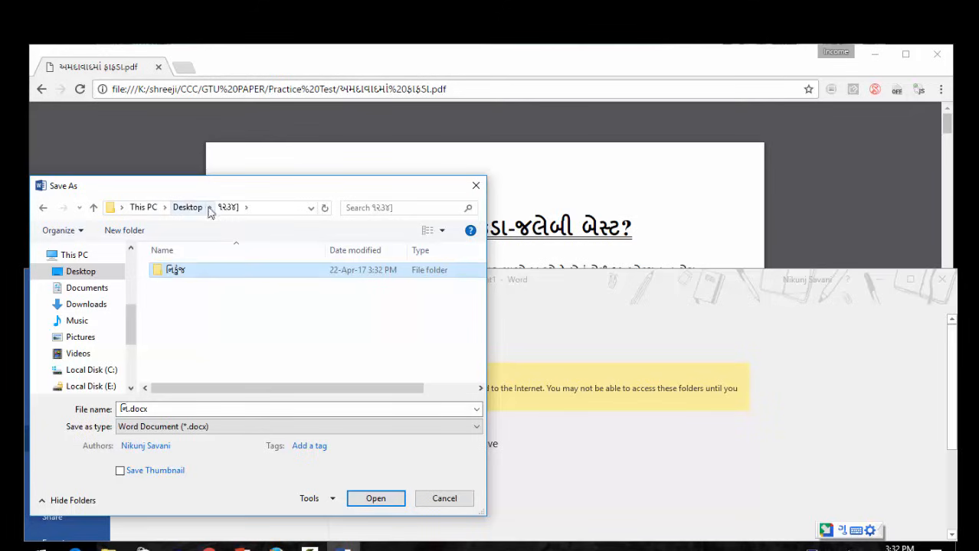
# Save the document as q-5 with an English file name in the first-name subfolder of the Desktop's ૧૨૩૪ folder
pyautogui.click(186, 209)
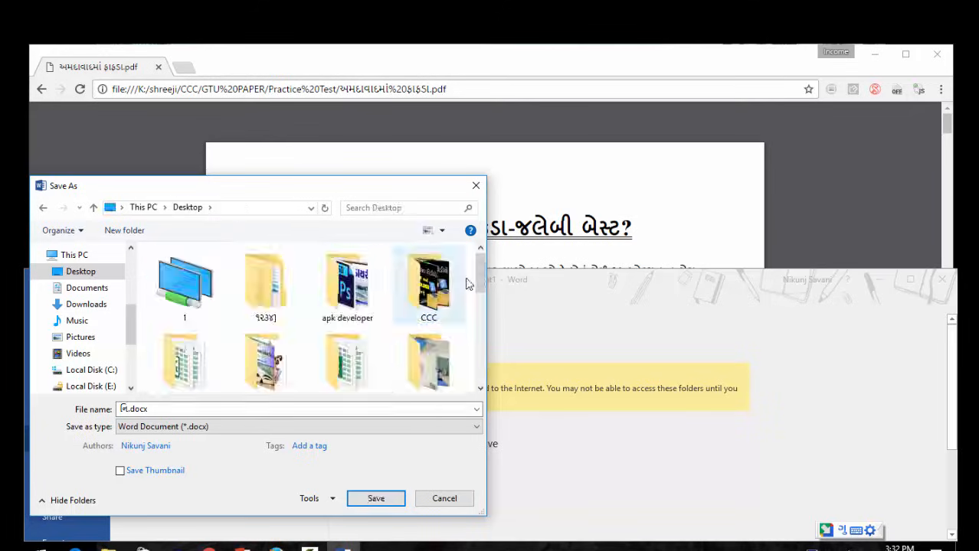
pyautogui.moveTo(482, 298)
pyautogui.mouseDown()
pyautogui.moveTo(477, 386)
pyautogui.moveTo(484, 307)
pyautogui.mouseUp()
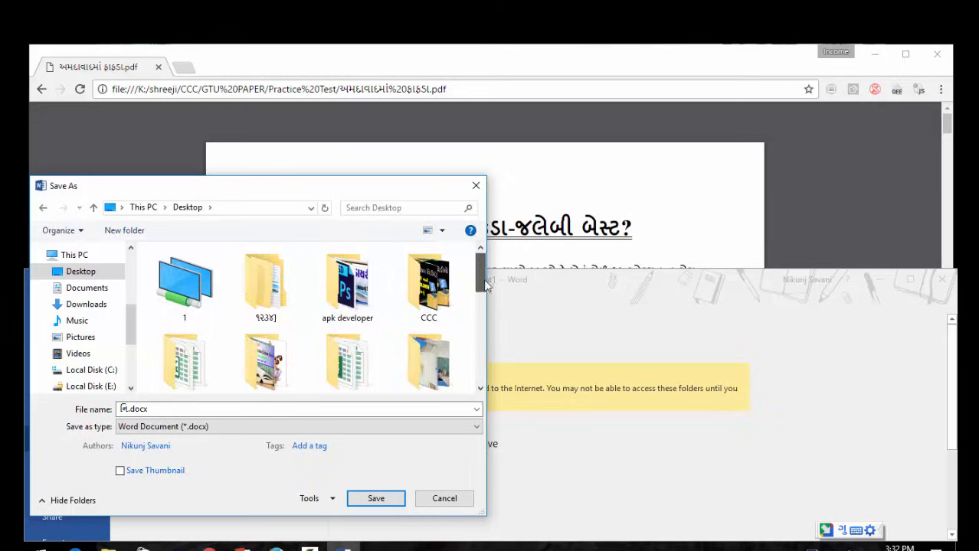
pyautogui.doubleClick(260, 282)
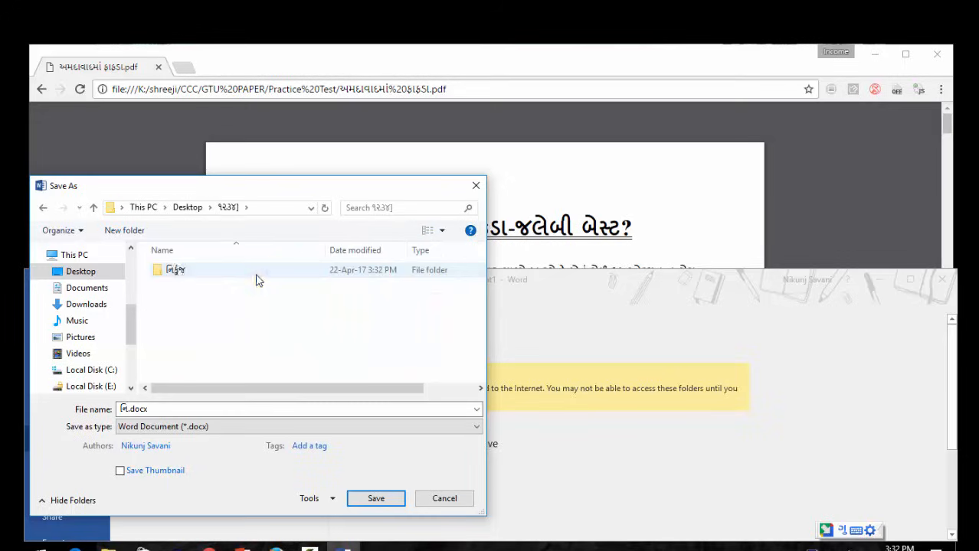
pyautogui.doubleClick(175, 271)
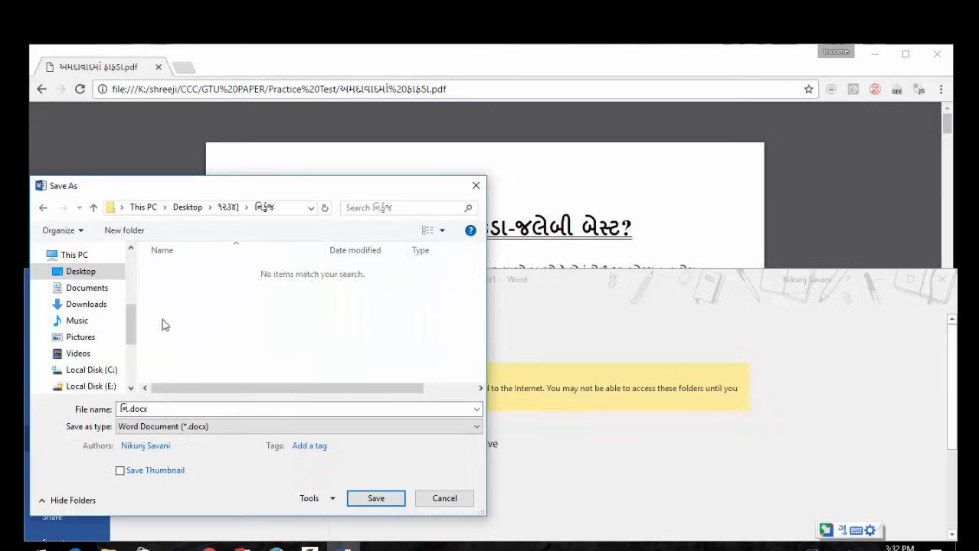
pyautogui.click(164, 409)
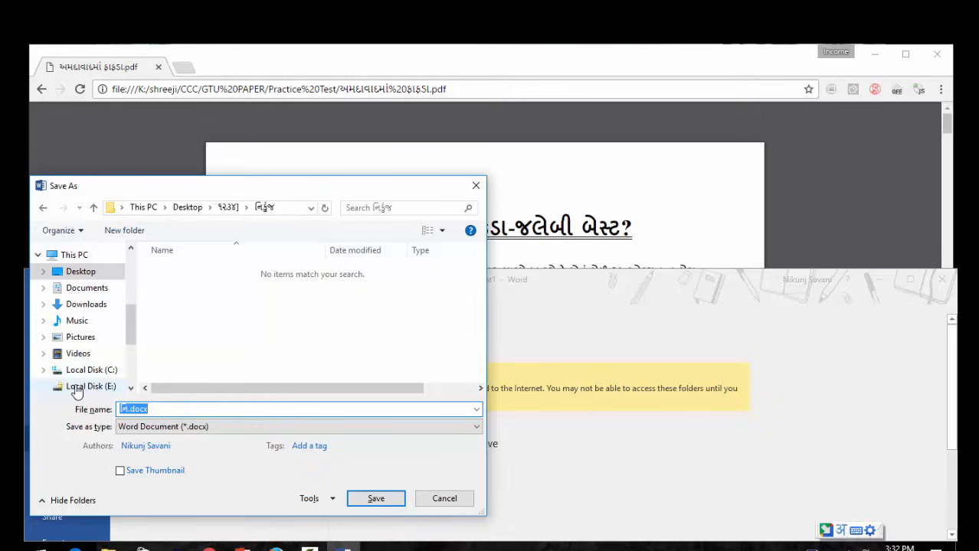
pyautogui.hotkey('alt', 'shift')
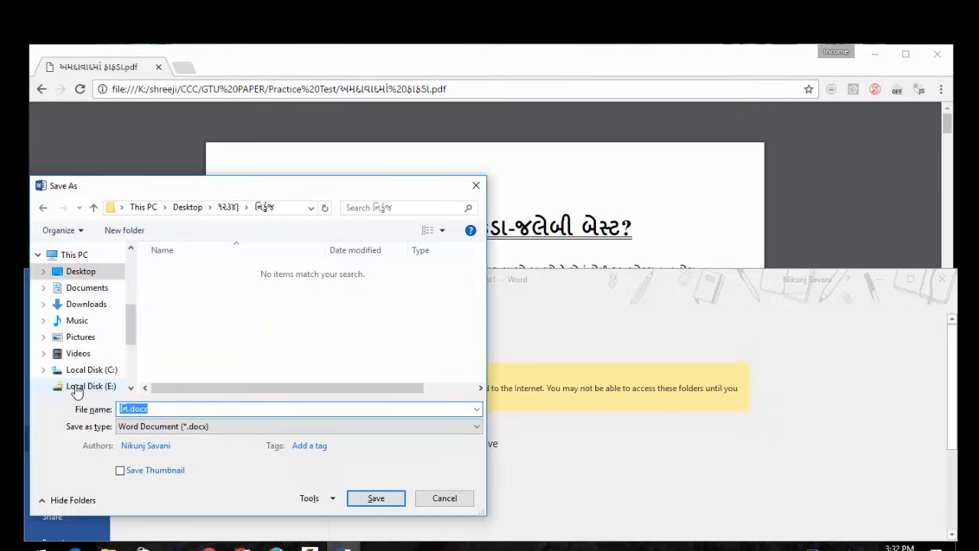
pyautogui.write('q-5')
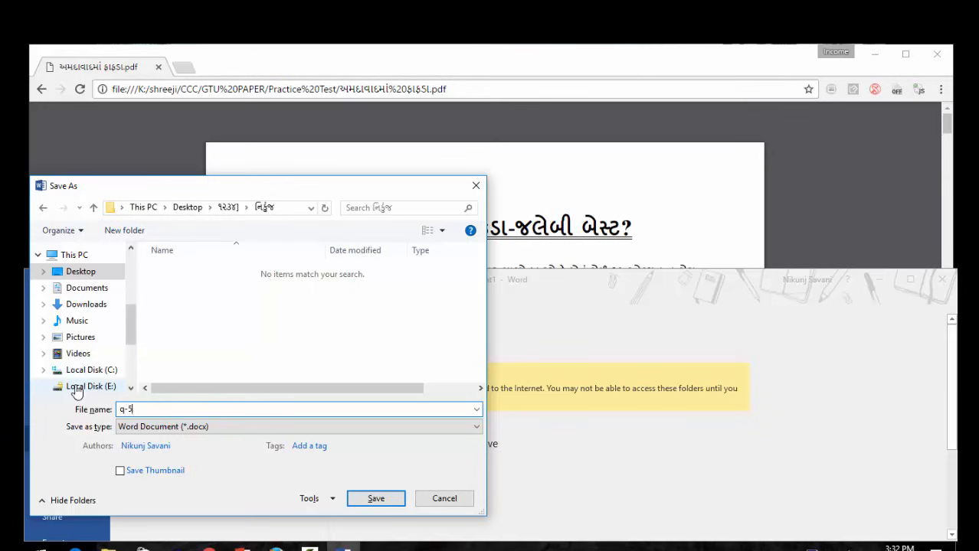
pyautogui.click(351, 500)
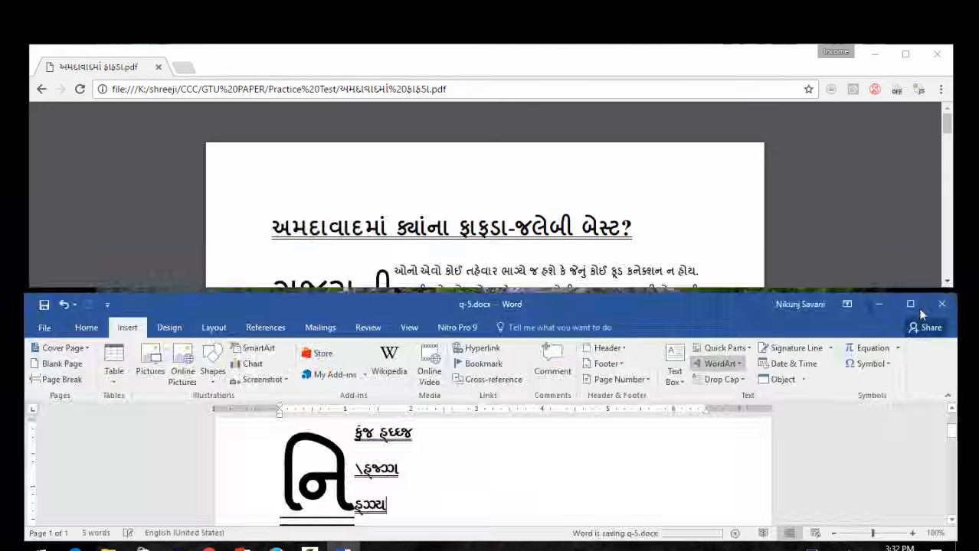
# Close the document and look up the saved file in File Explorer, in the first-name subfolder of the Desktop's ૧૨૩૪ folder
pyautogui.click(941, 305)
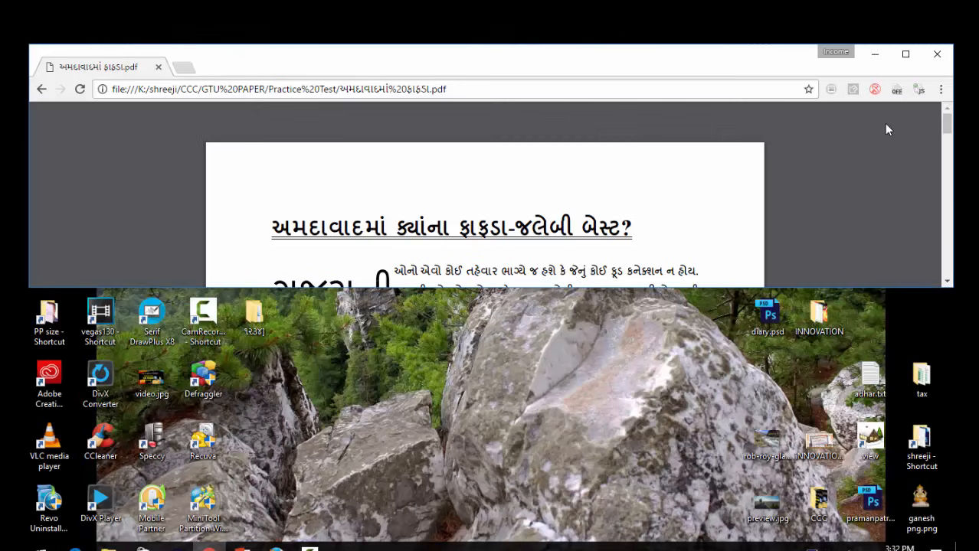
pyautogui.click(878, 53)
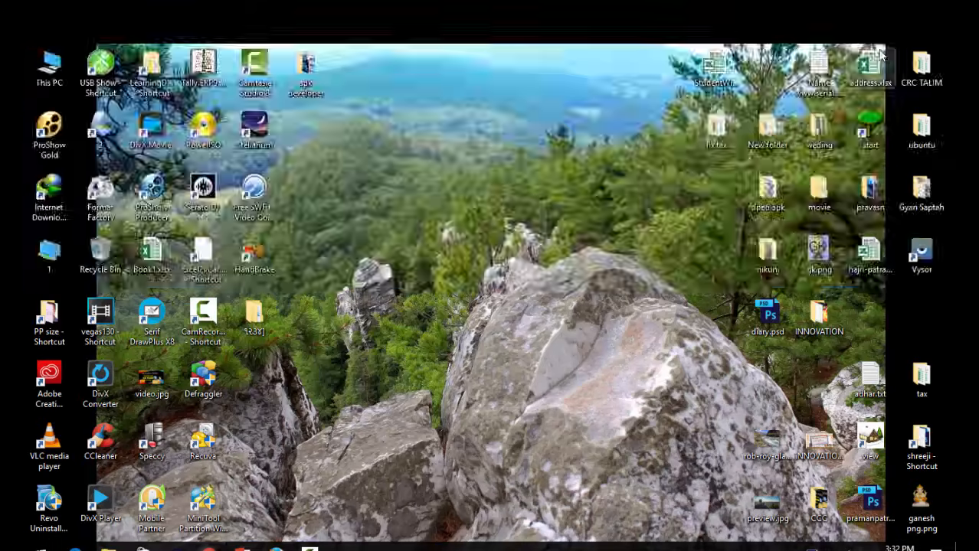
pyautogui.doubleClick(254, 329)
pyautogui.click(158, 197)
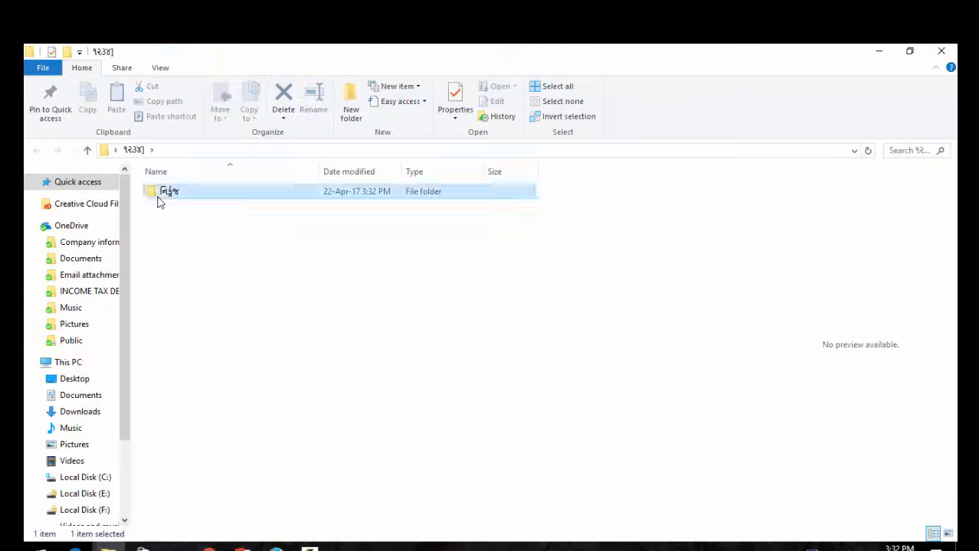
pyautogui.doubleClick(159, 196)
pyautogui.click(282, 201)
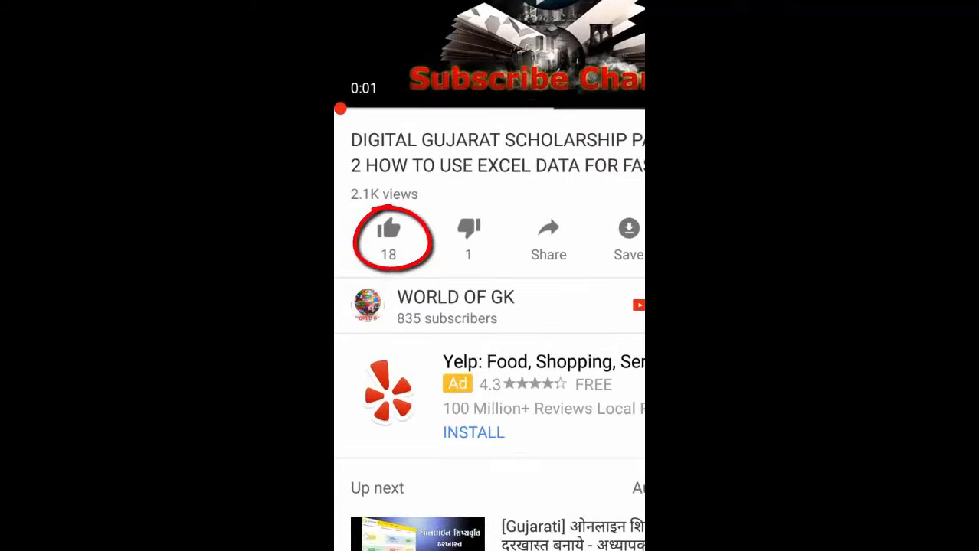
# Like the Digital Gujarat Scholarship Part 2 video in the YouTube app and view its sharing options
pyautogui.click(388, 230)
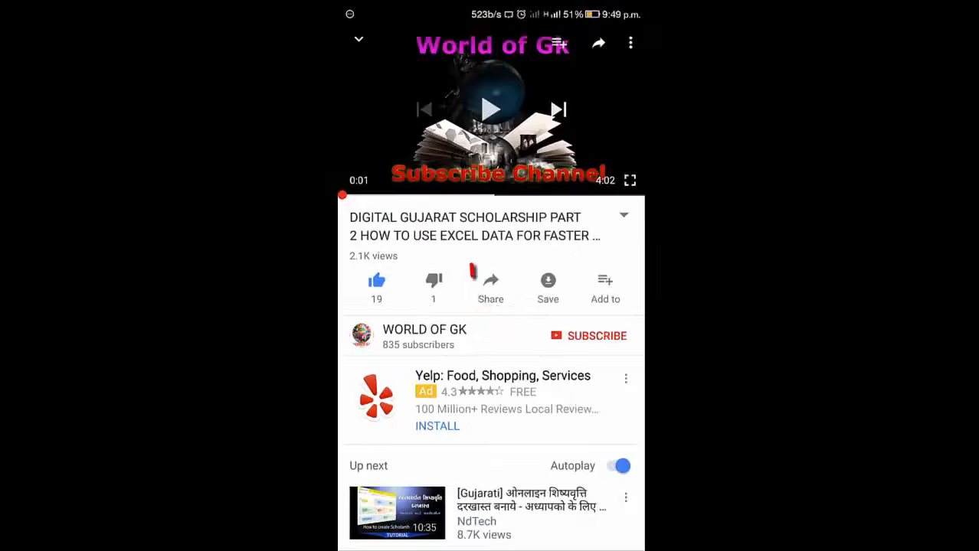
pyautogui.click(490, 287)
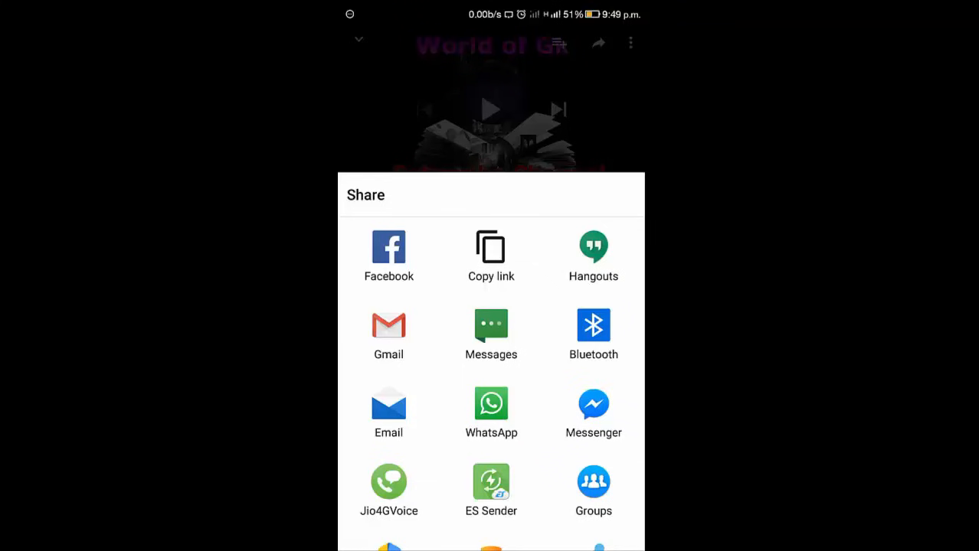
pyautogui.press('Escape')
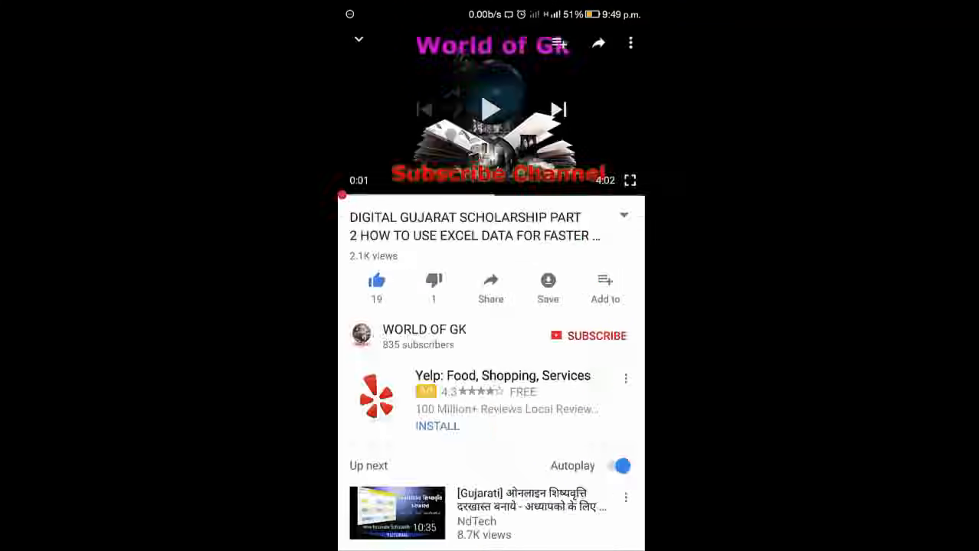